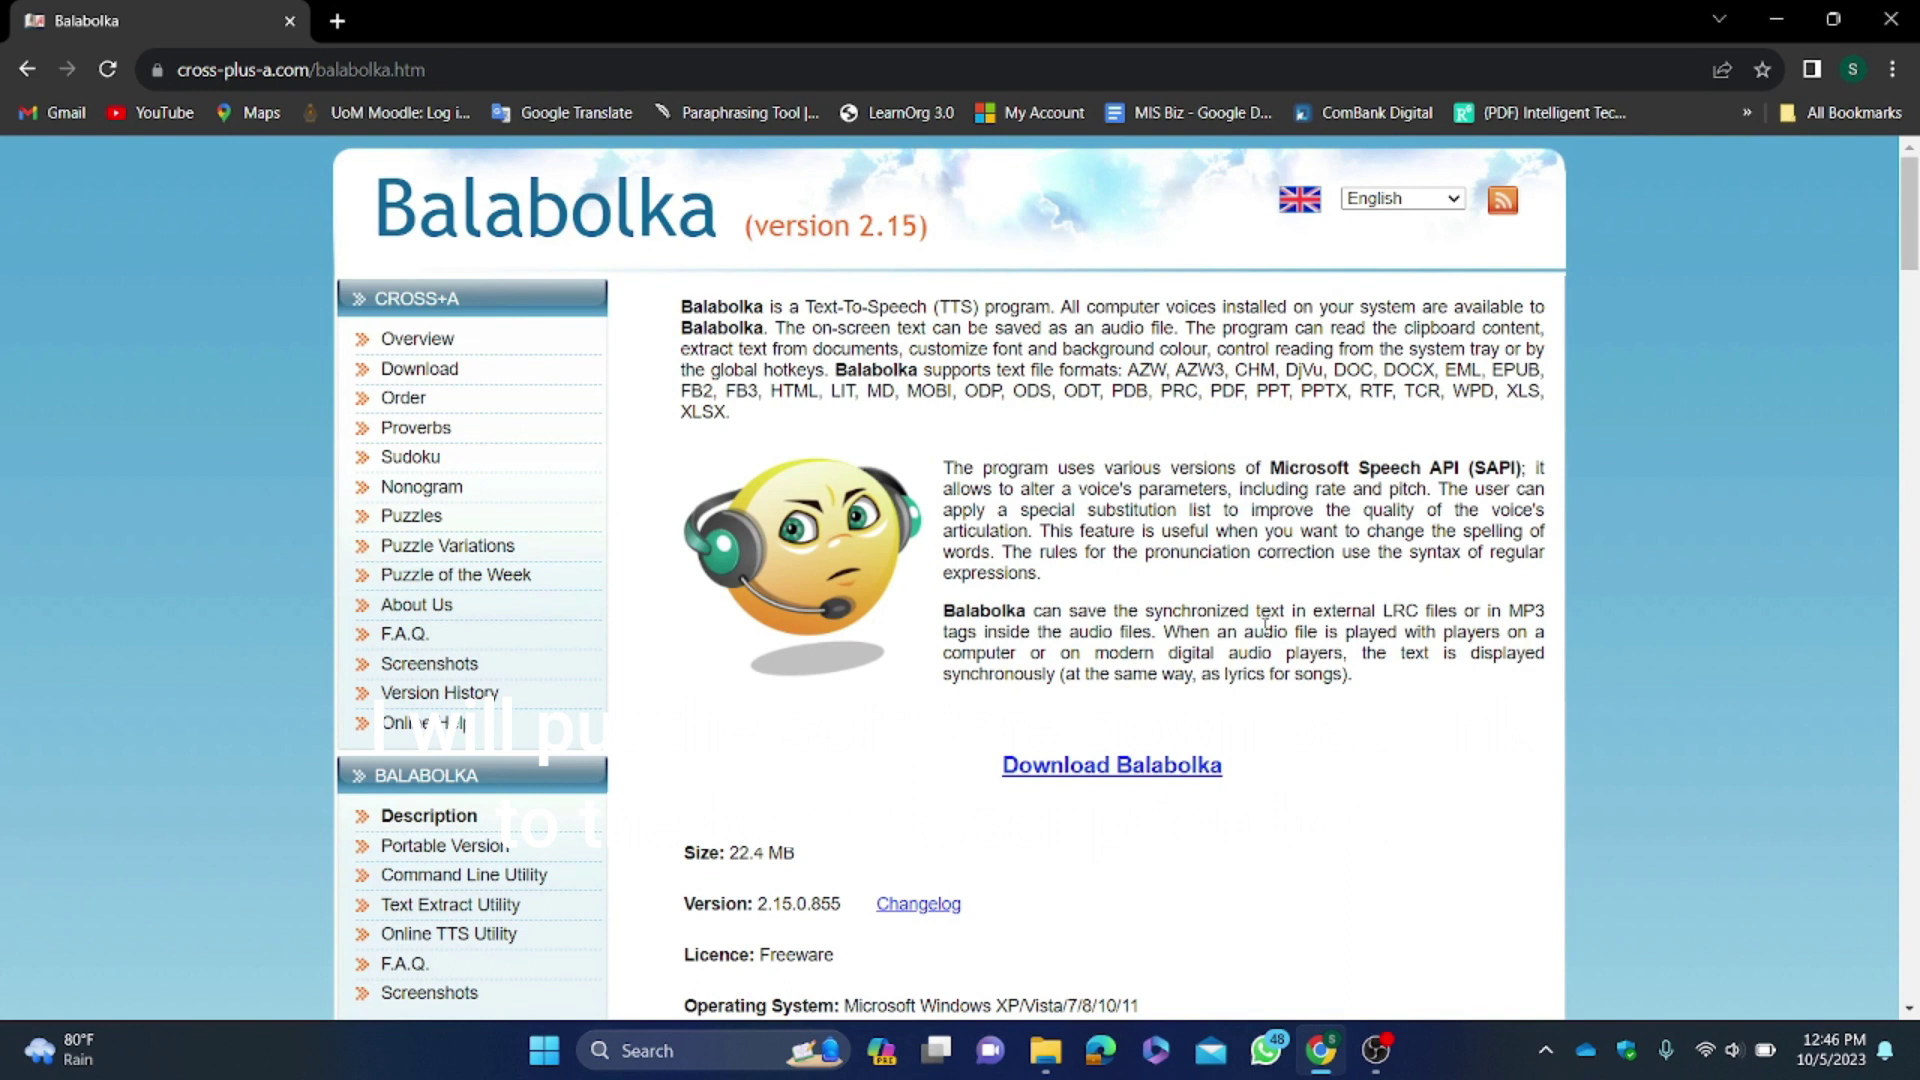
Step: Download balabolka.zip (22.4 MB) from the Balabolka homepage and check its progress in Downloads
{"action": "scroll", "coordinate": [1293, 655], "scroll_direction": "down", "scroll_amount": 4}
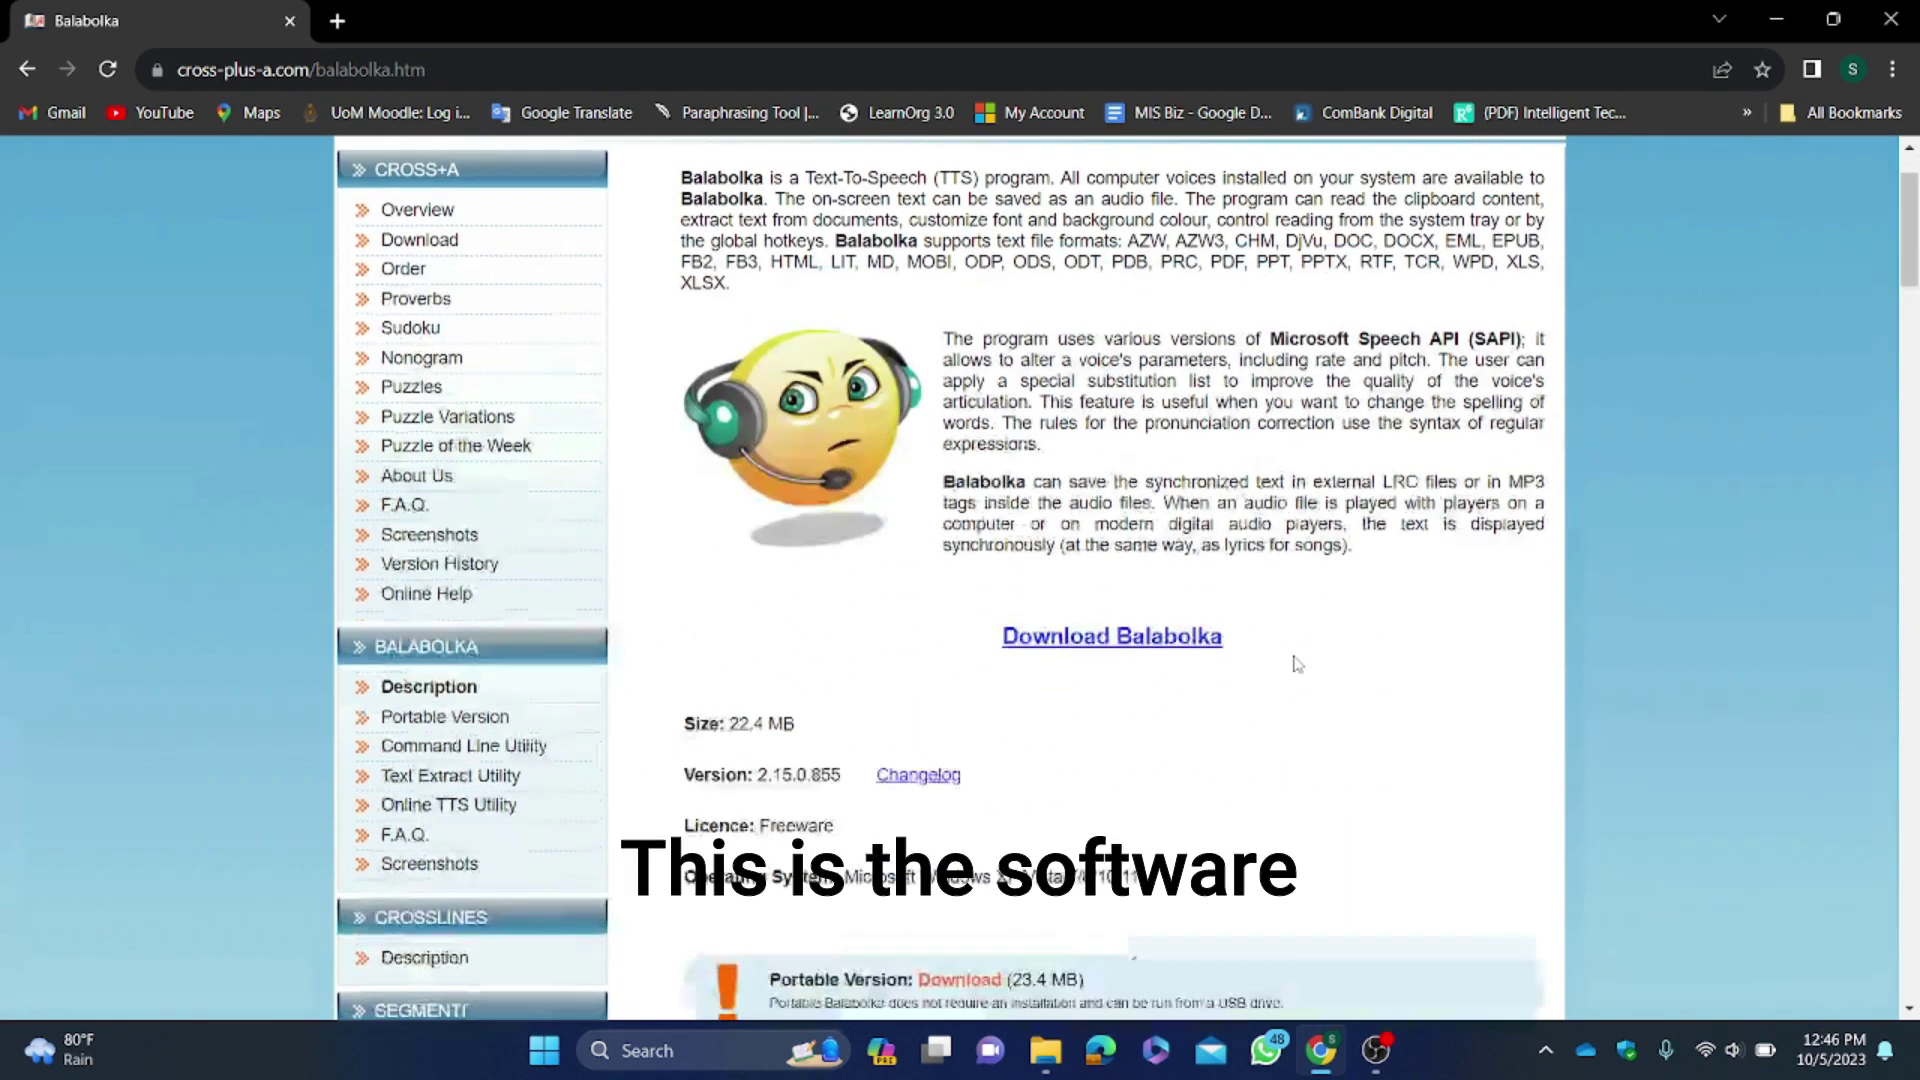
{"action": "scroll", "coordinate": [1297, 663], "scroll_direction": "down", "scroll_amount": 6}
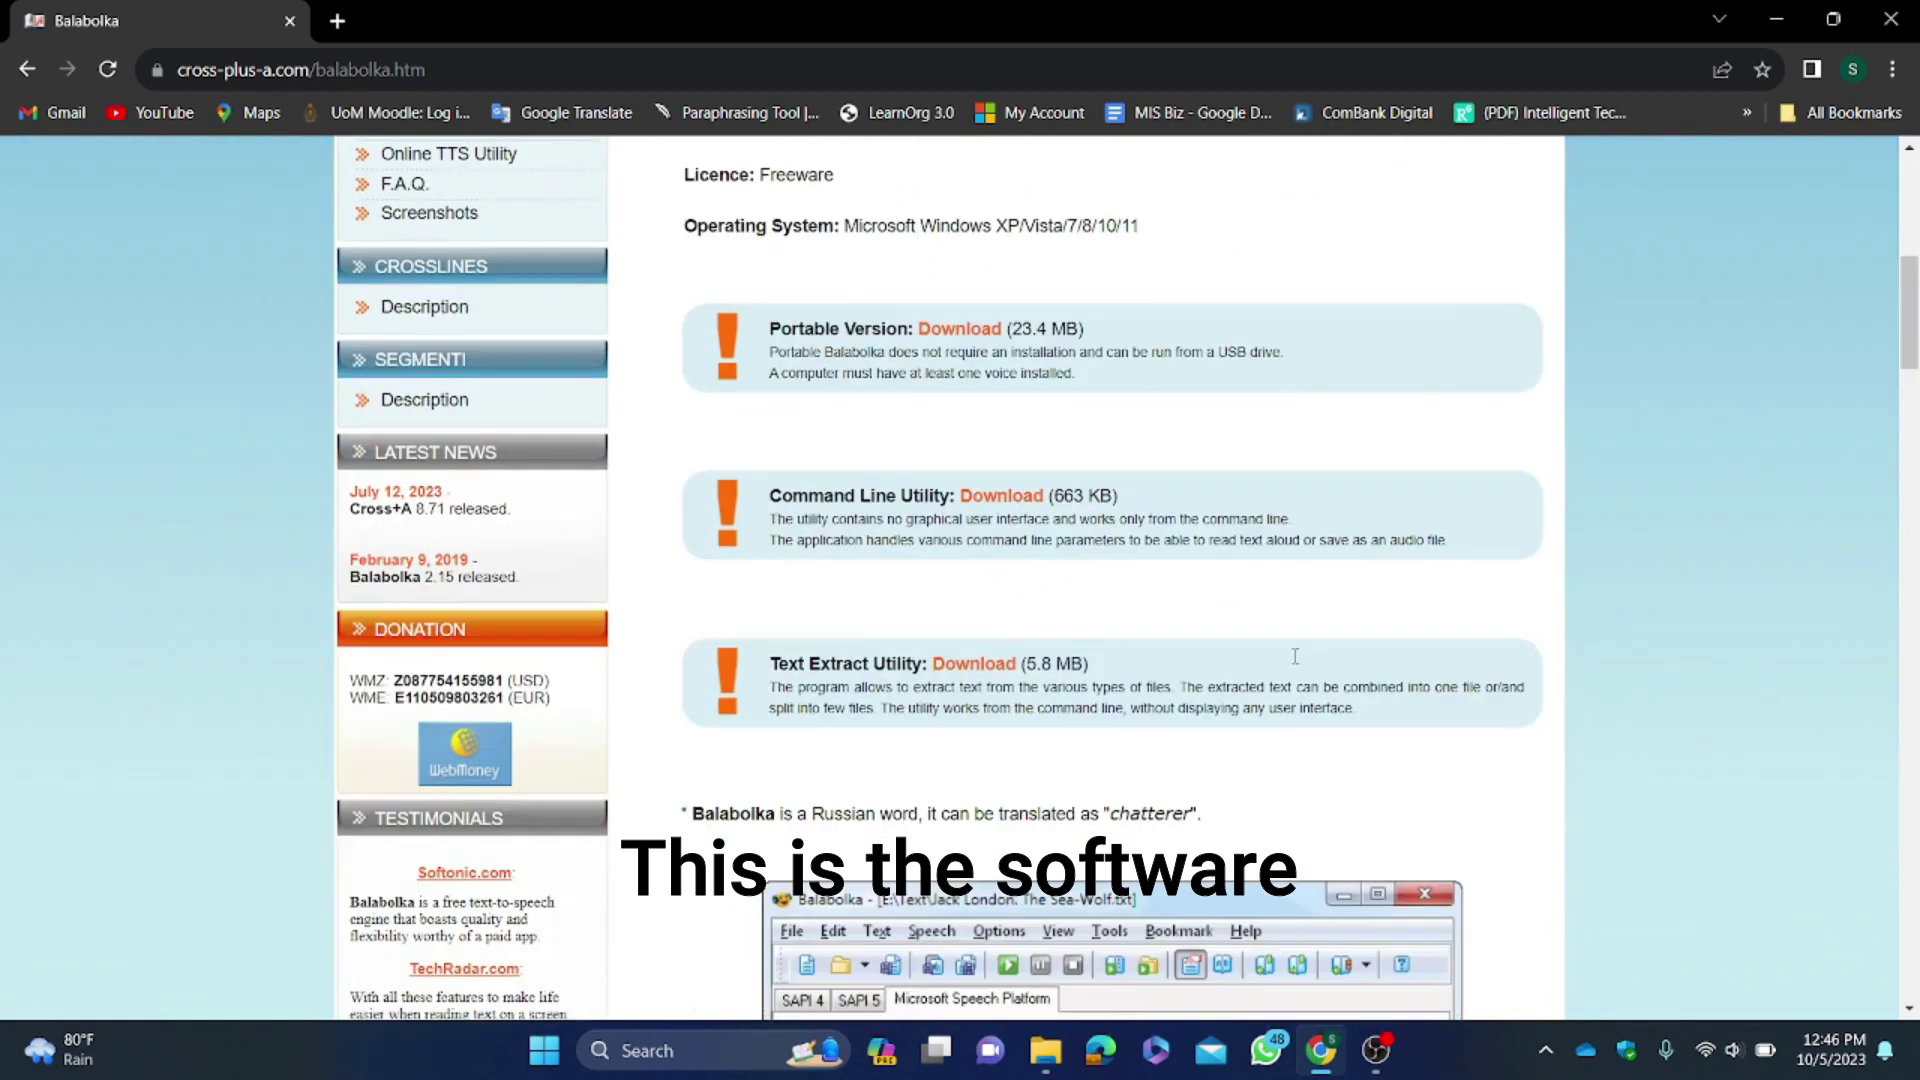
{"action": "scroll", "coordinate": [1296, 663], "scroll_direction": "down", "scroll_amount": 10}
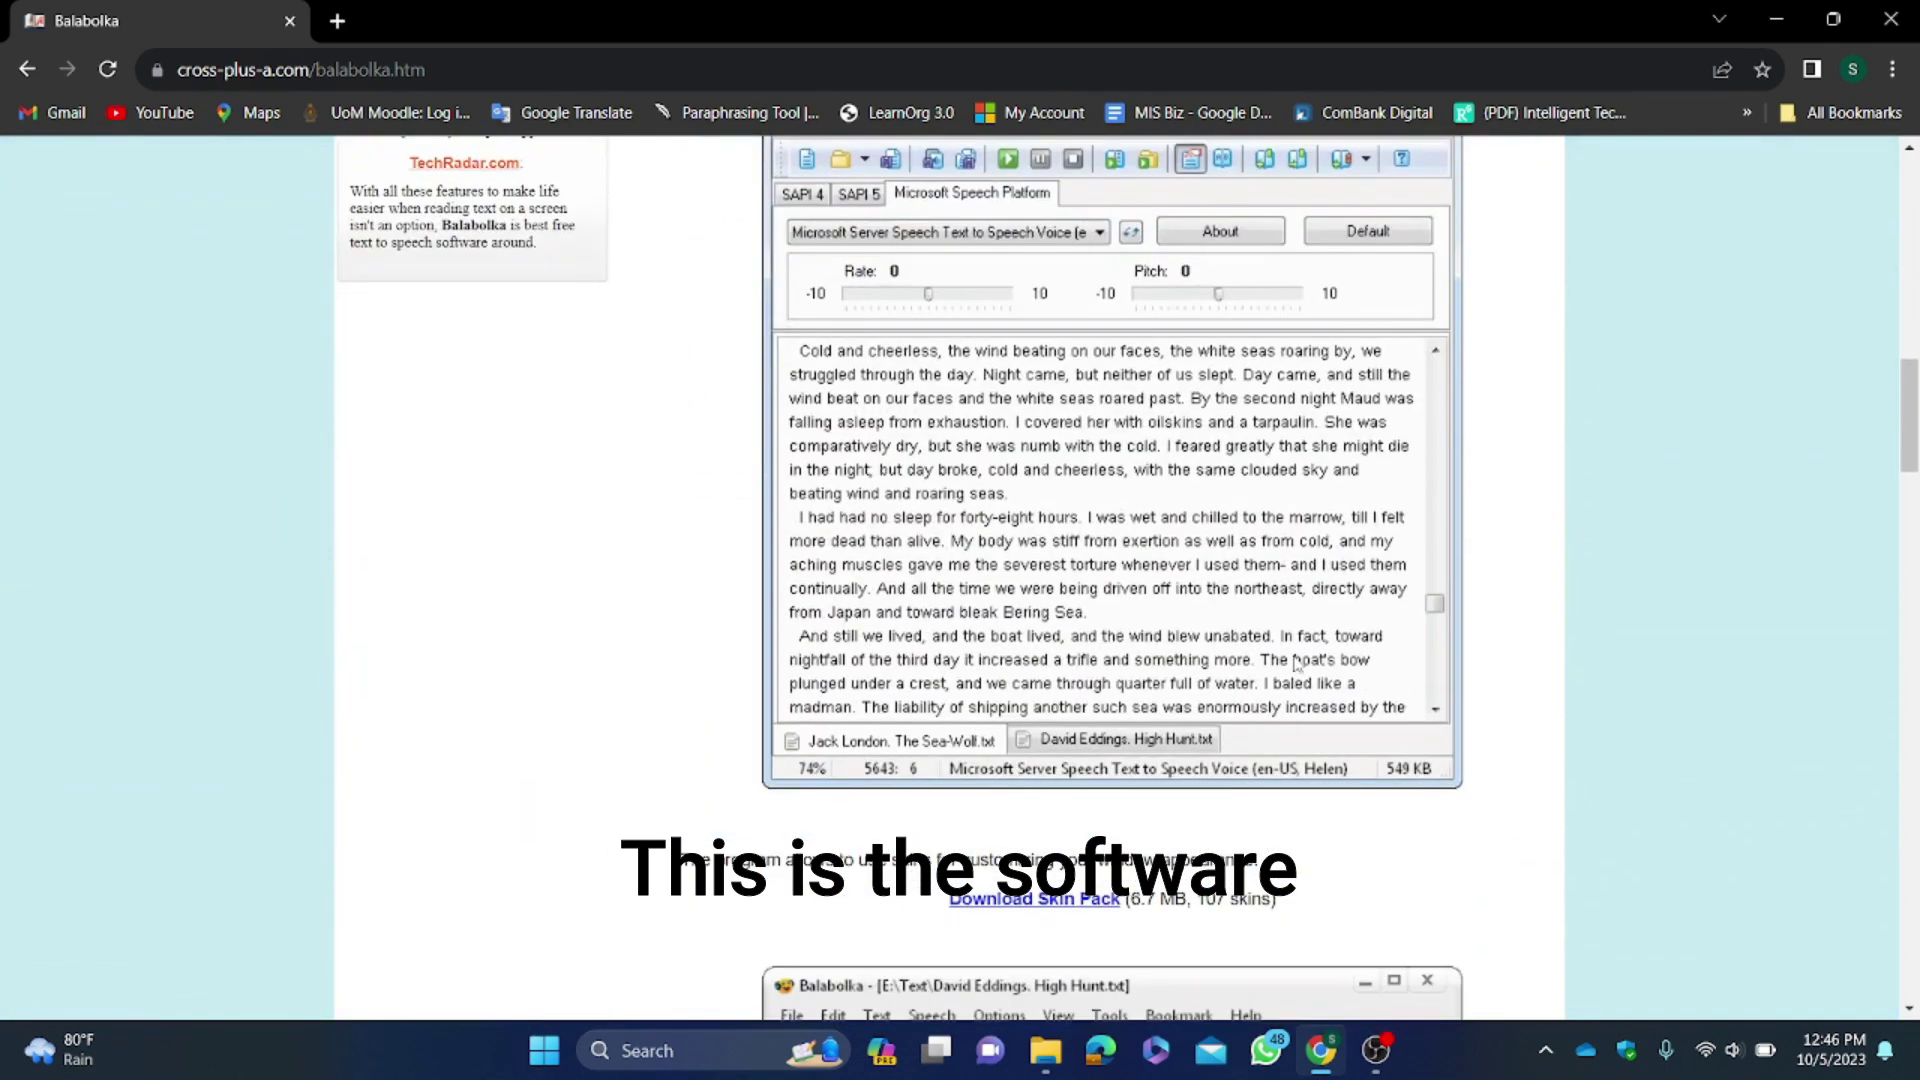
{"action": "scroll", "coordinate": [1297, 663], "scroll_direction": "down", "scroll_amount": 7}
{"action": "scroll", "coordinate": [1297, 663], "scroll_direction": "up", "scroll_amount": 20}
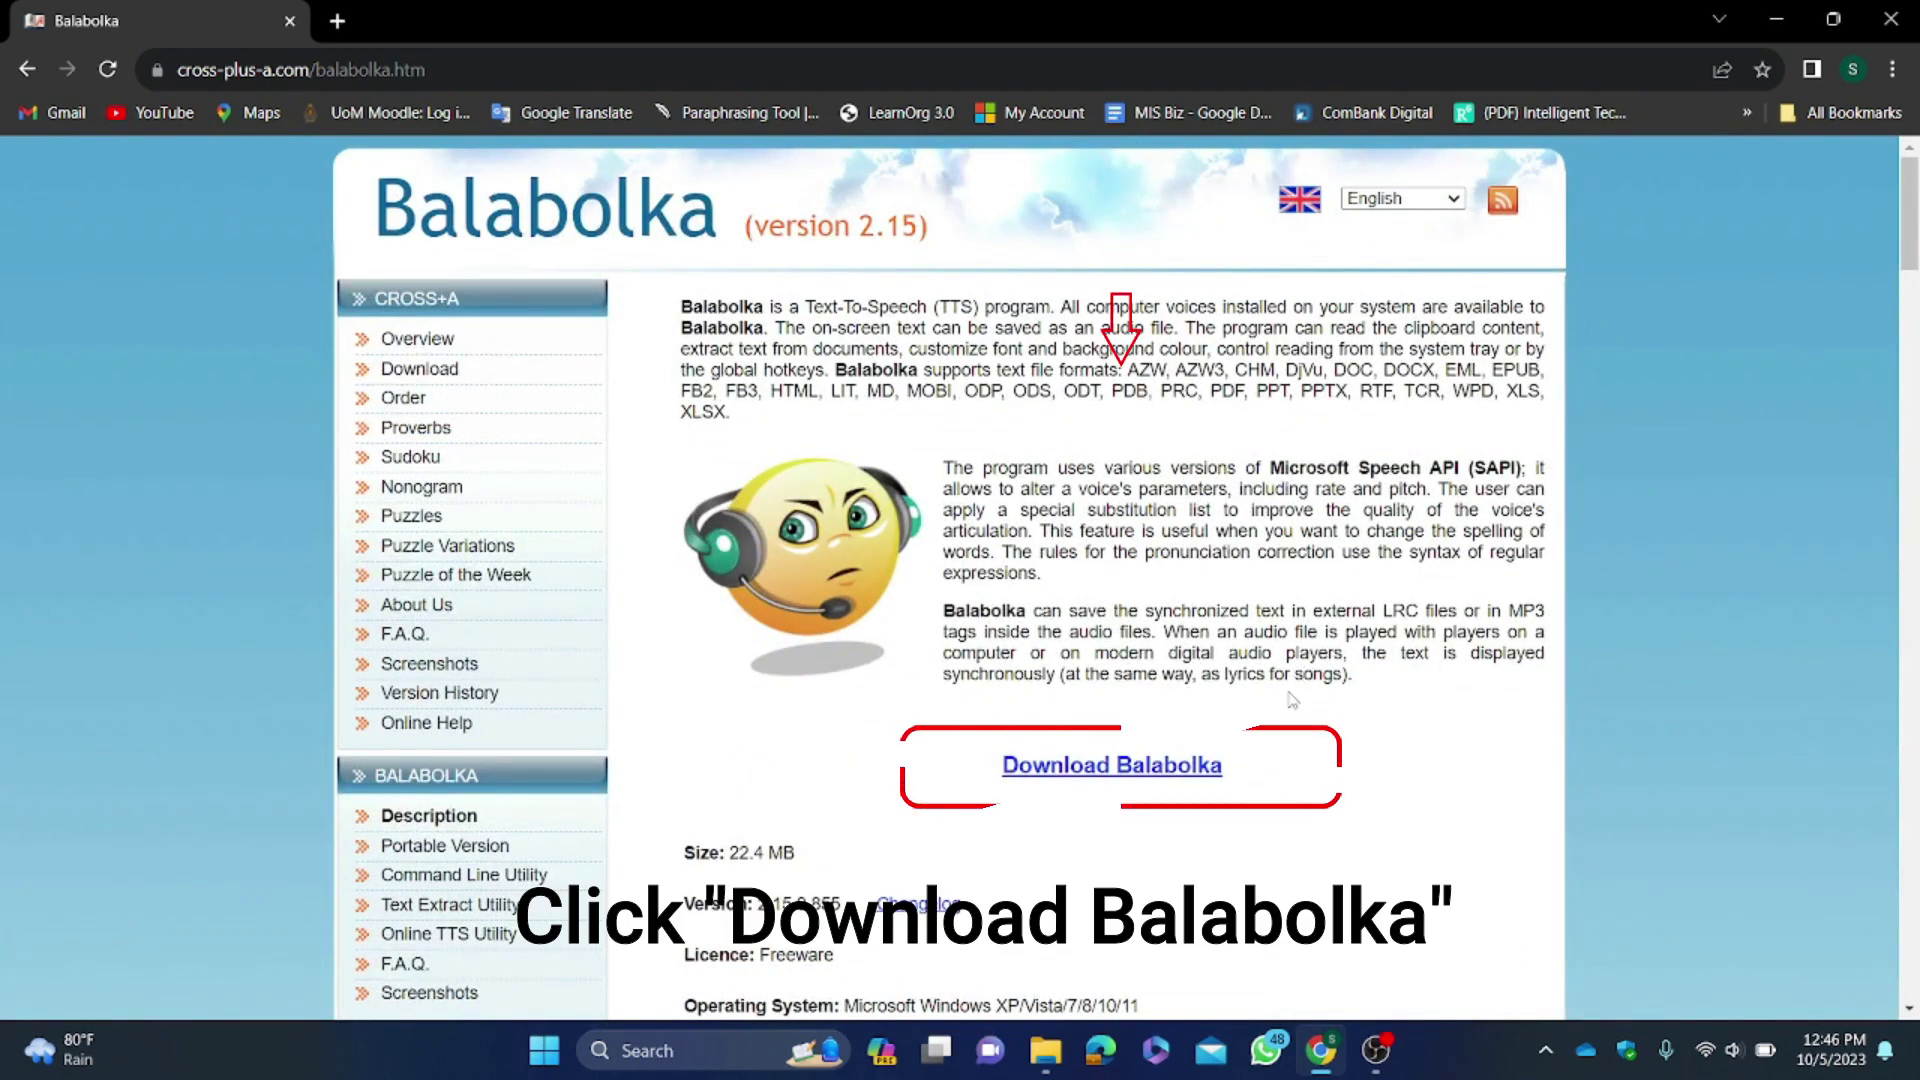
{"action": "left_click", "coordinate": [1118, 777]}
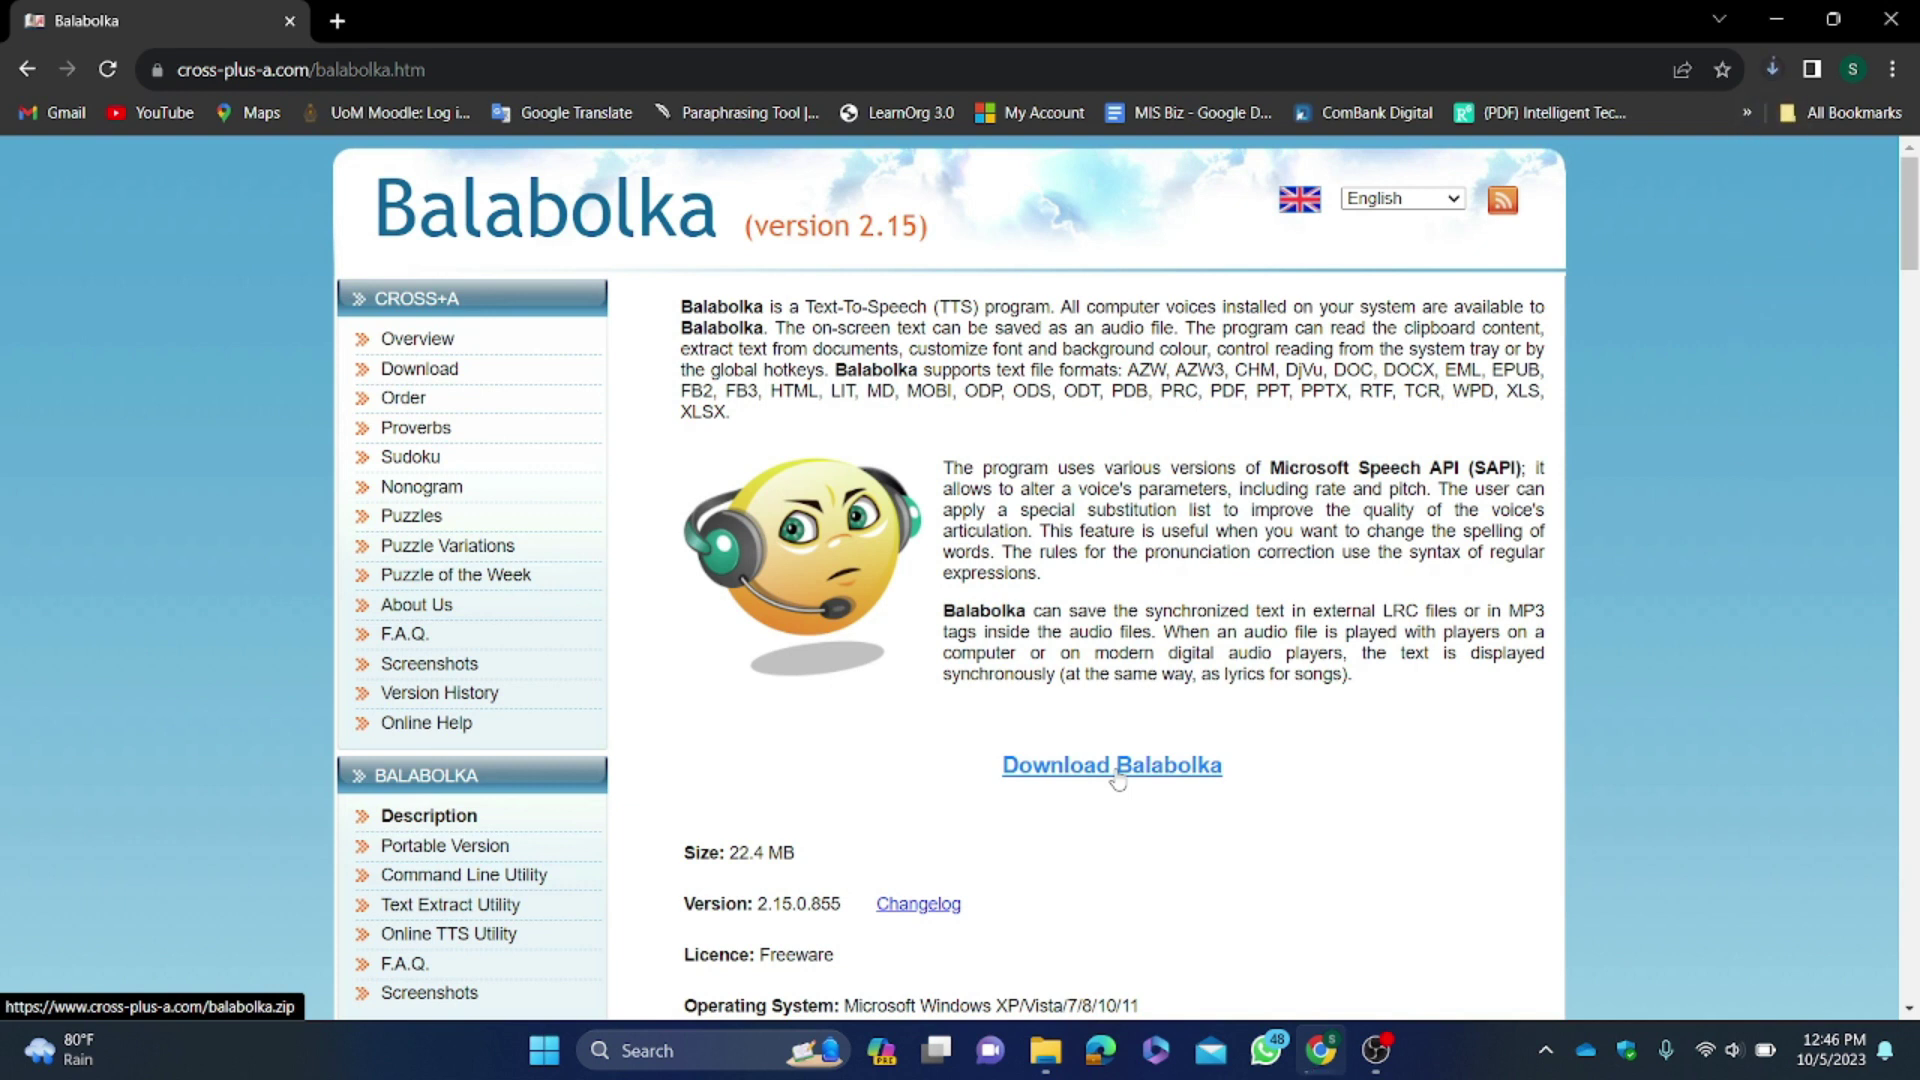
{"action": "left_click", "coordinate": [1768, 70]}
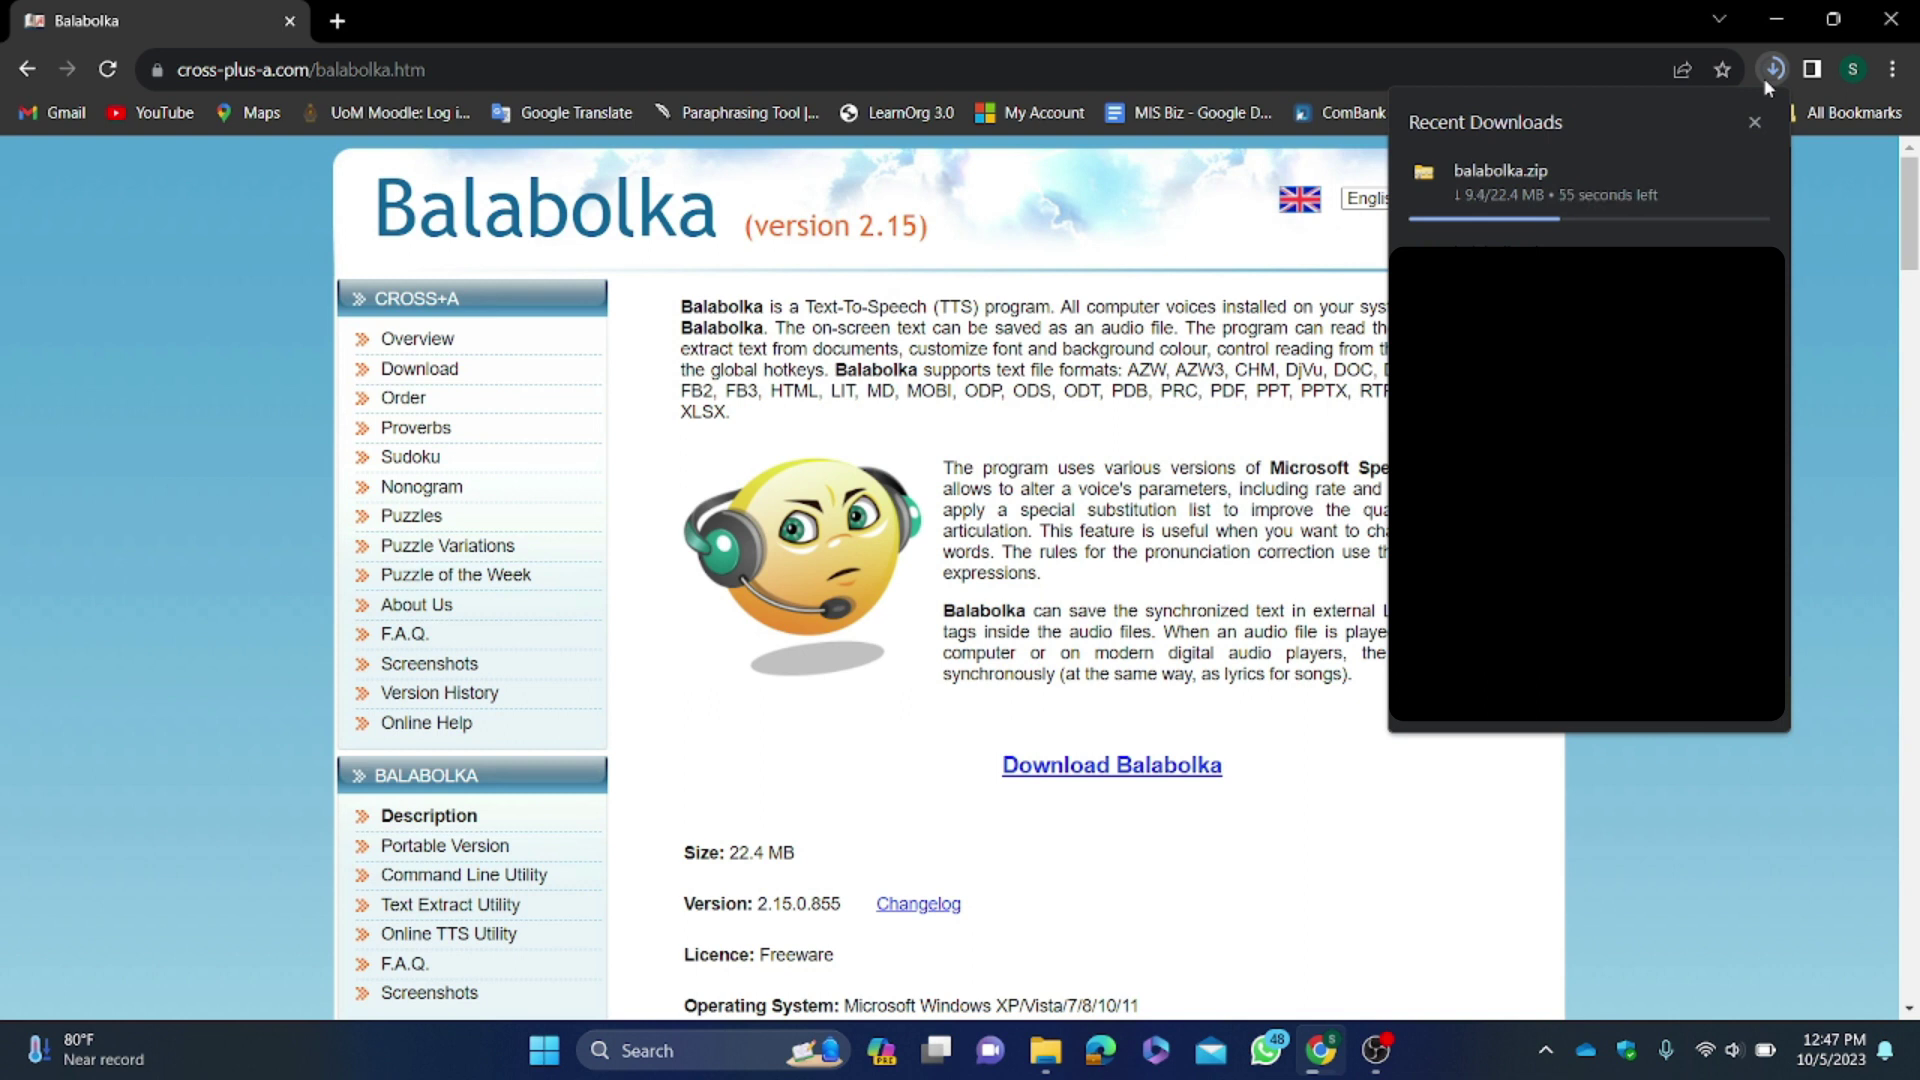
{"action": "left_click", "coordinate": [1764, 78]}
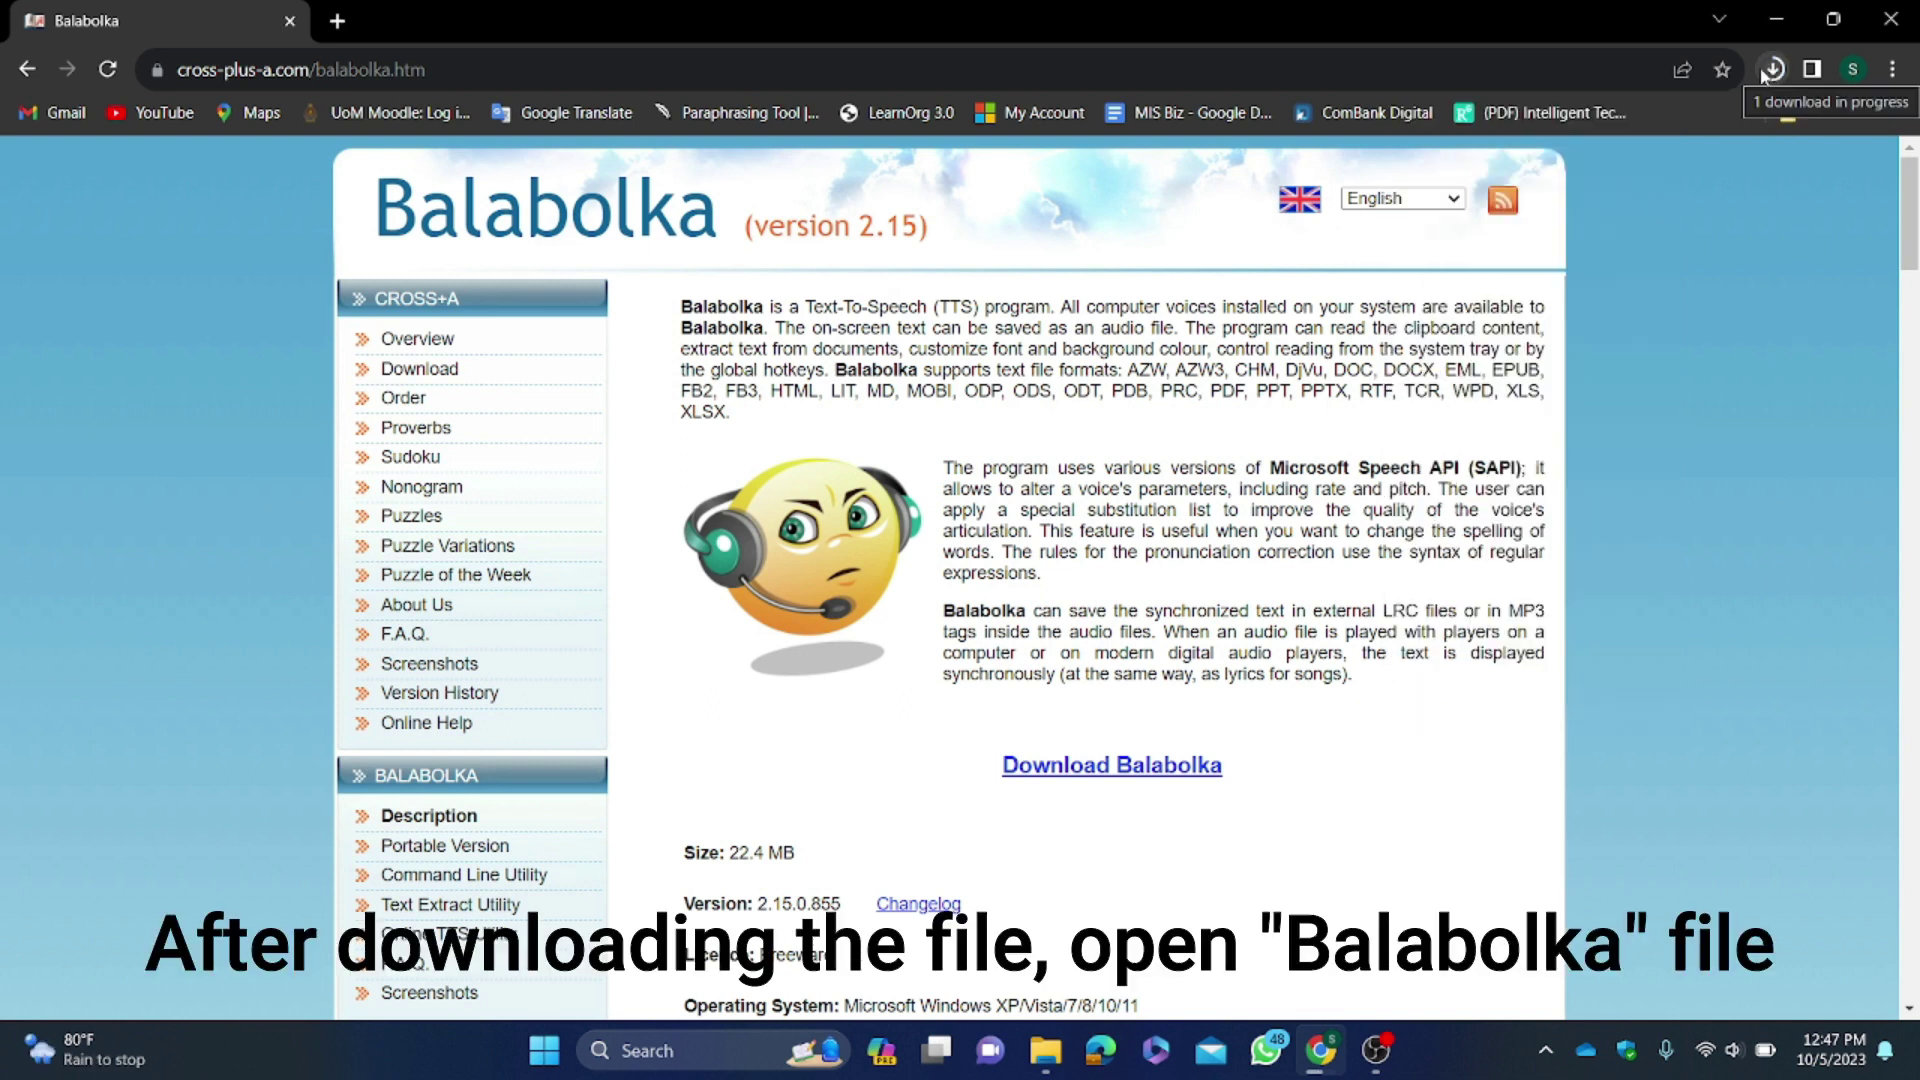
Step: Open balabolka.zip in File Explorer and launch the setup application inside it
{"action": "left_click", "coordinate": [1045, 1060]}
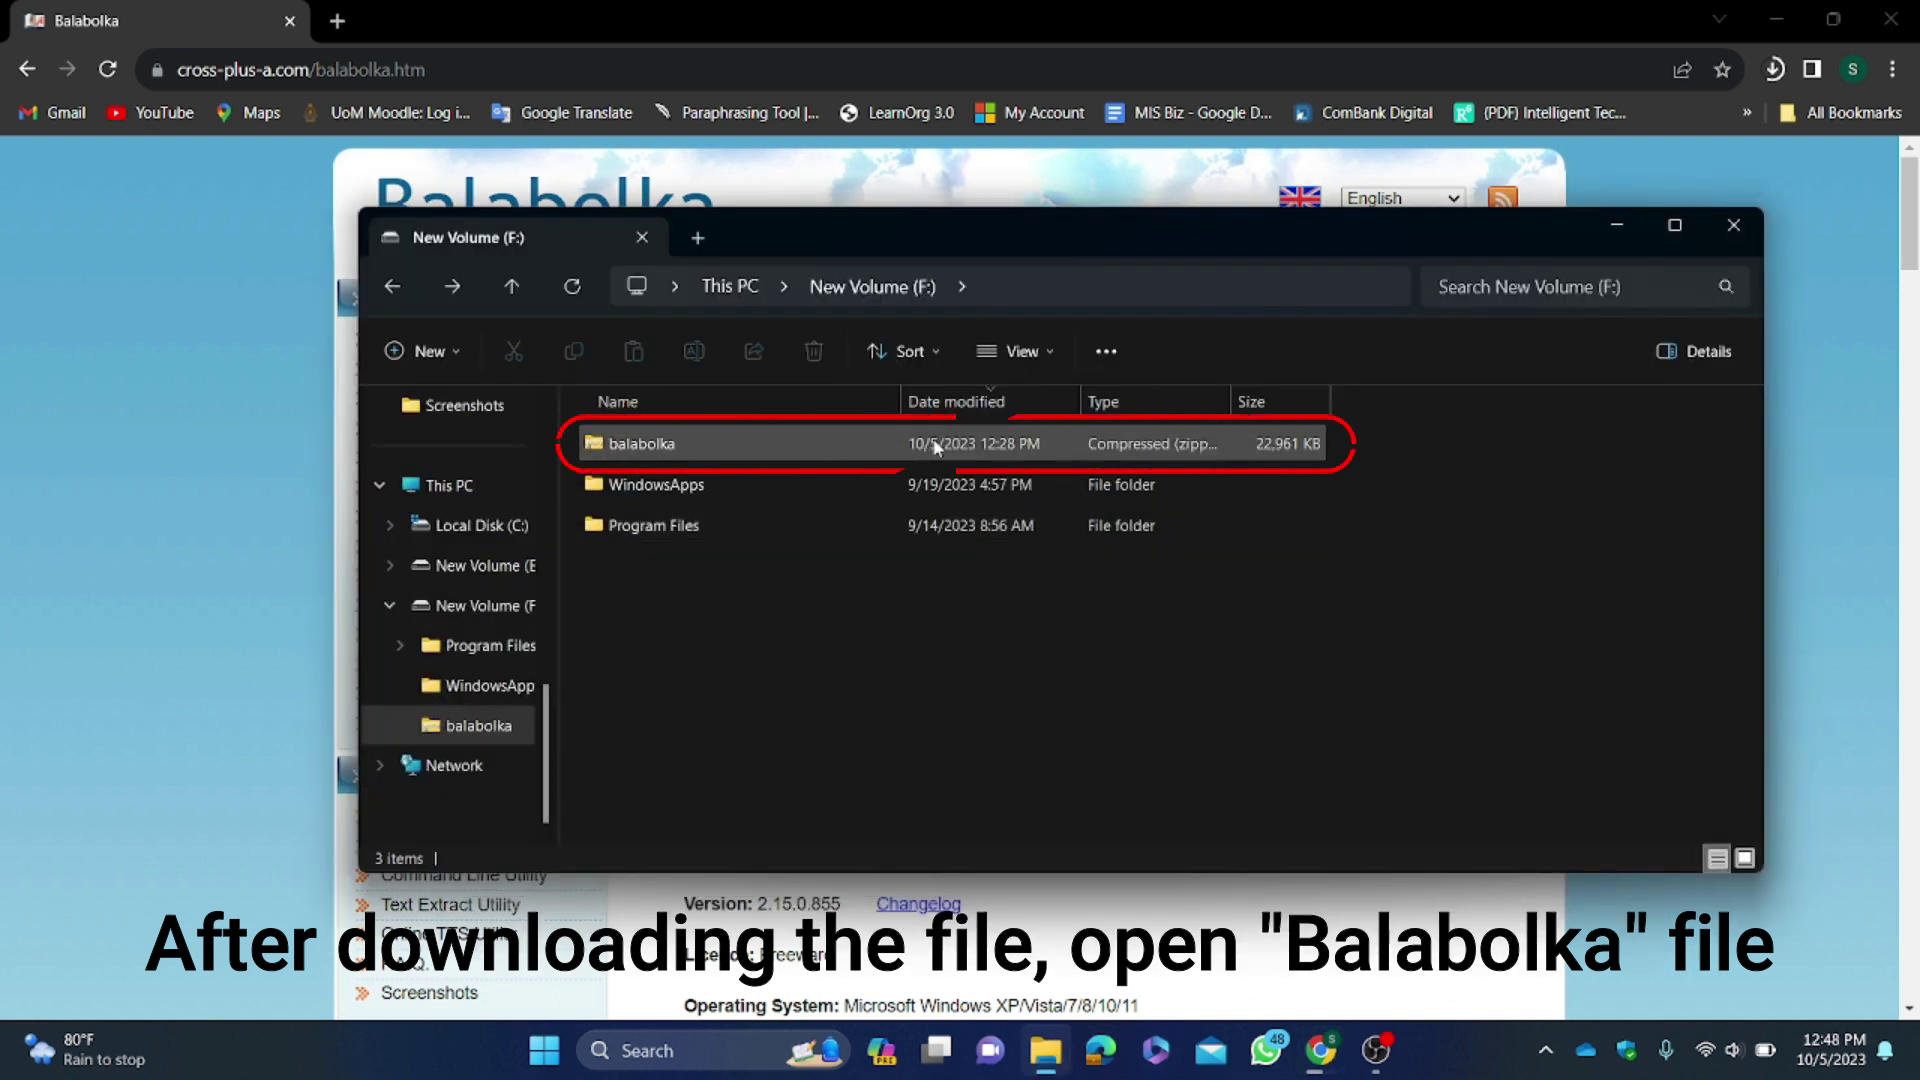
{"action": "double_click", "coordinate": [778, 441]}
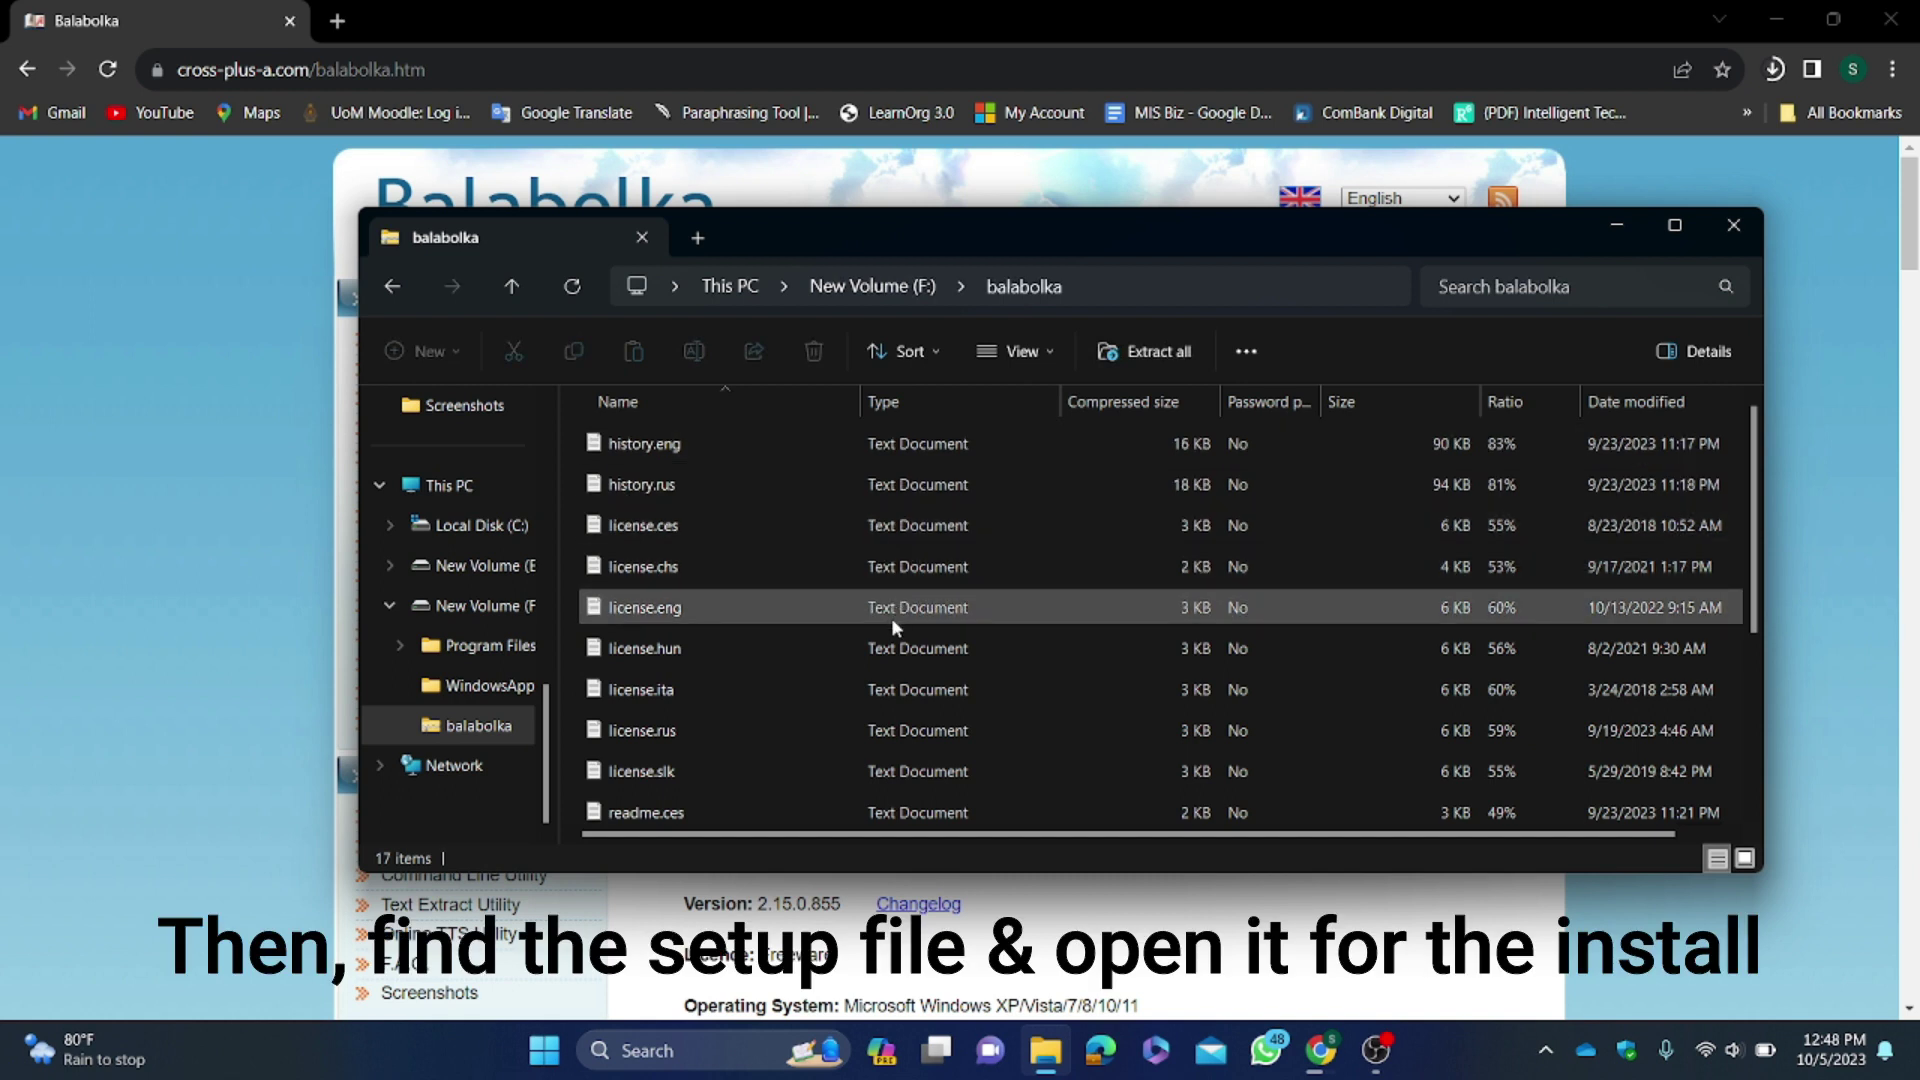
{"action": "scroll", "coordinate": [891, 616], "scroll_direction": "down", "scroll_amount": 3}
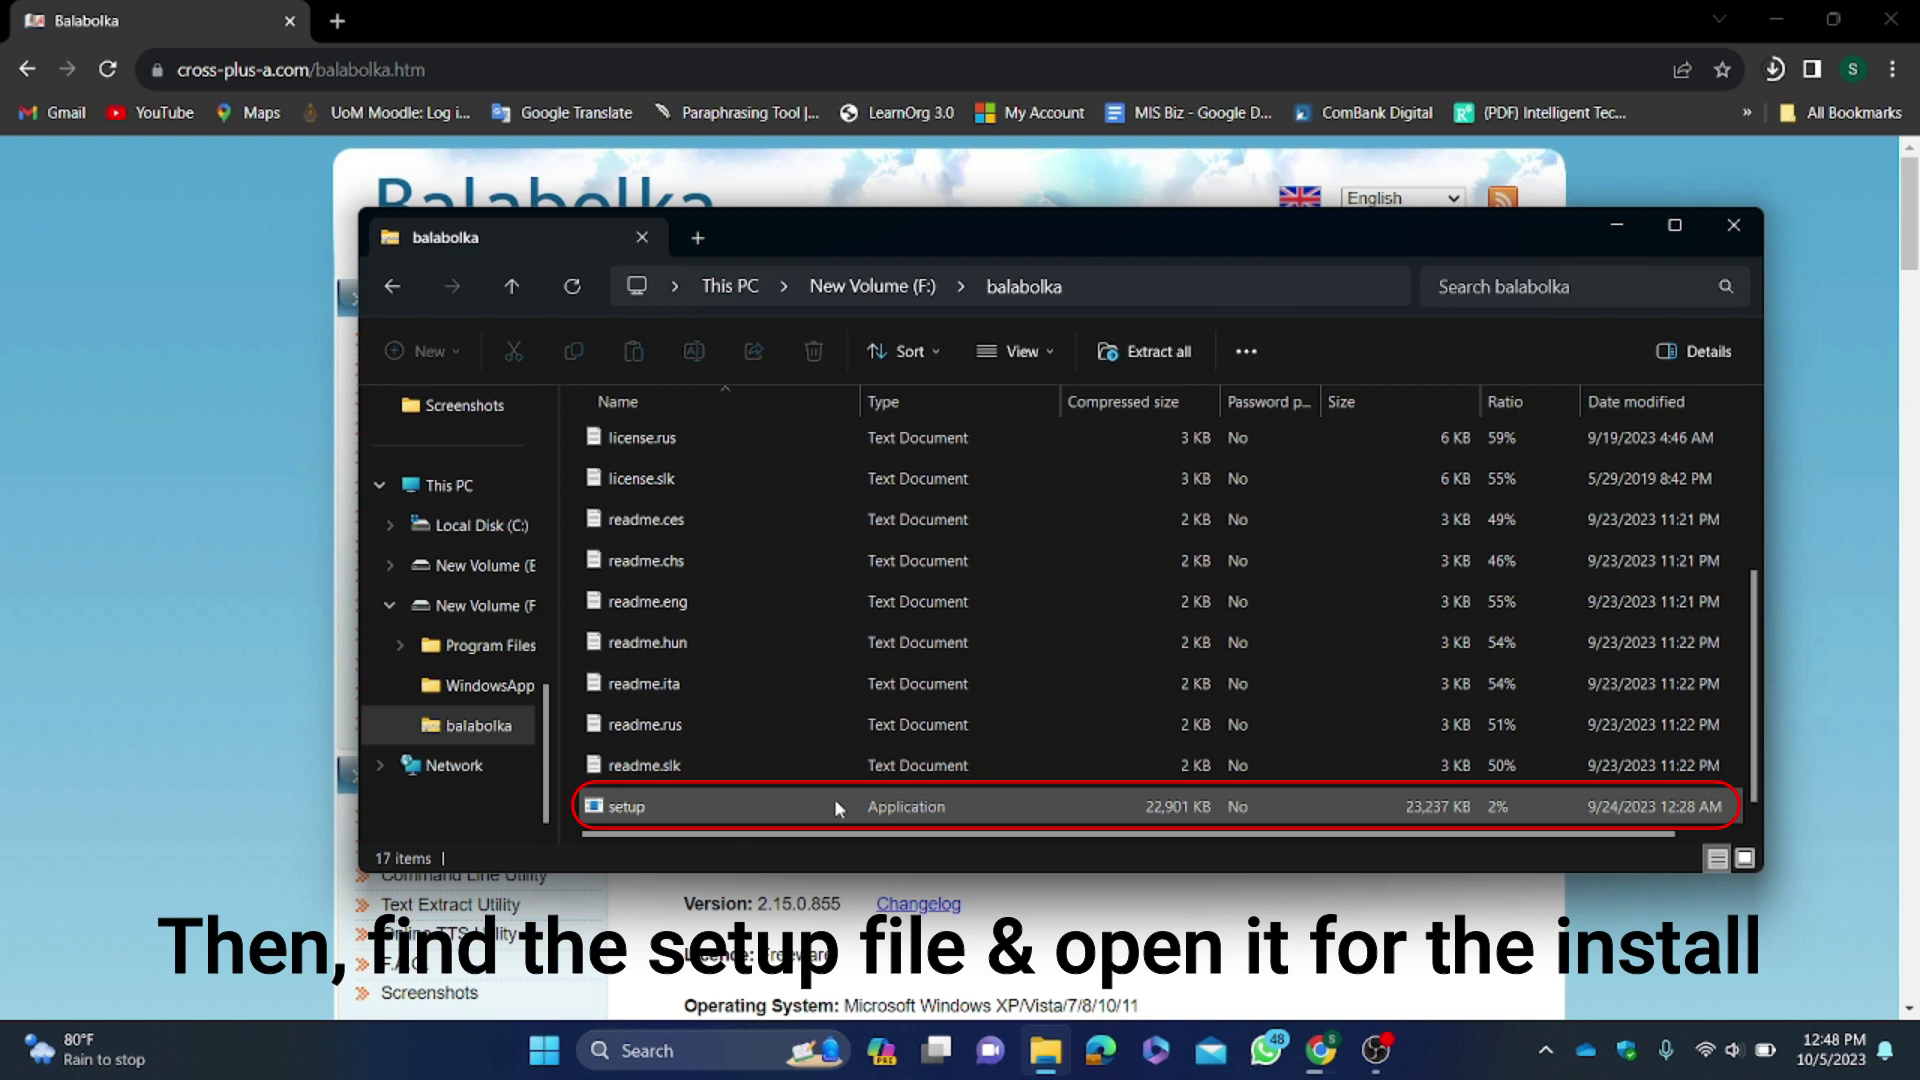
{"action": "double_click", "coordinate": [837, 806]}
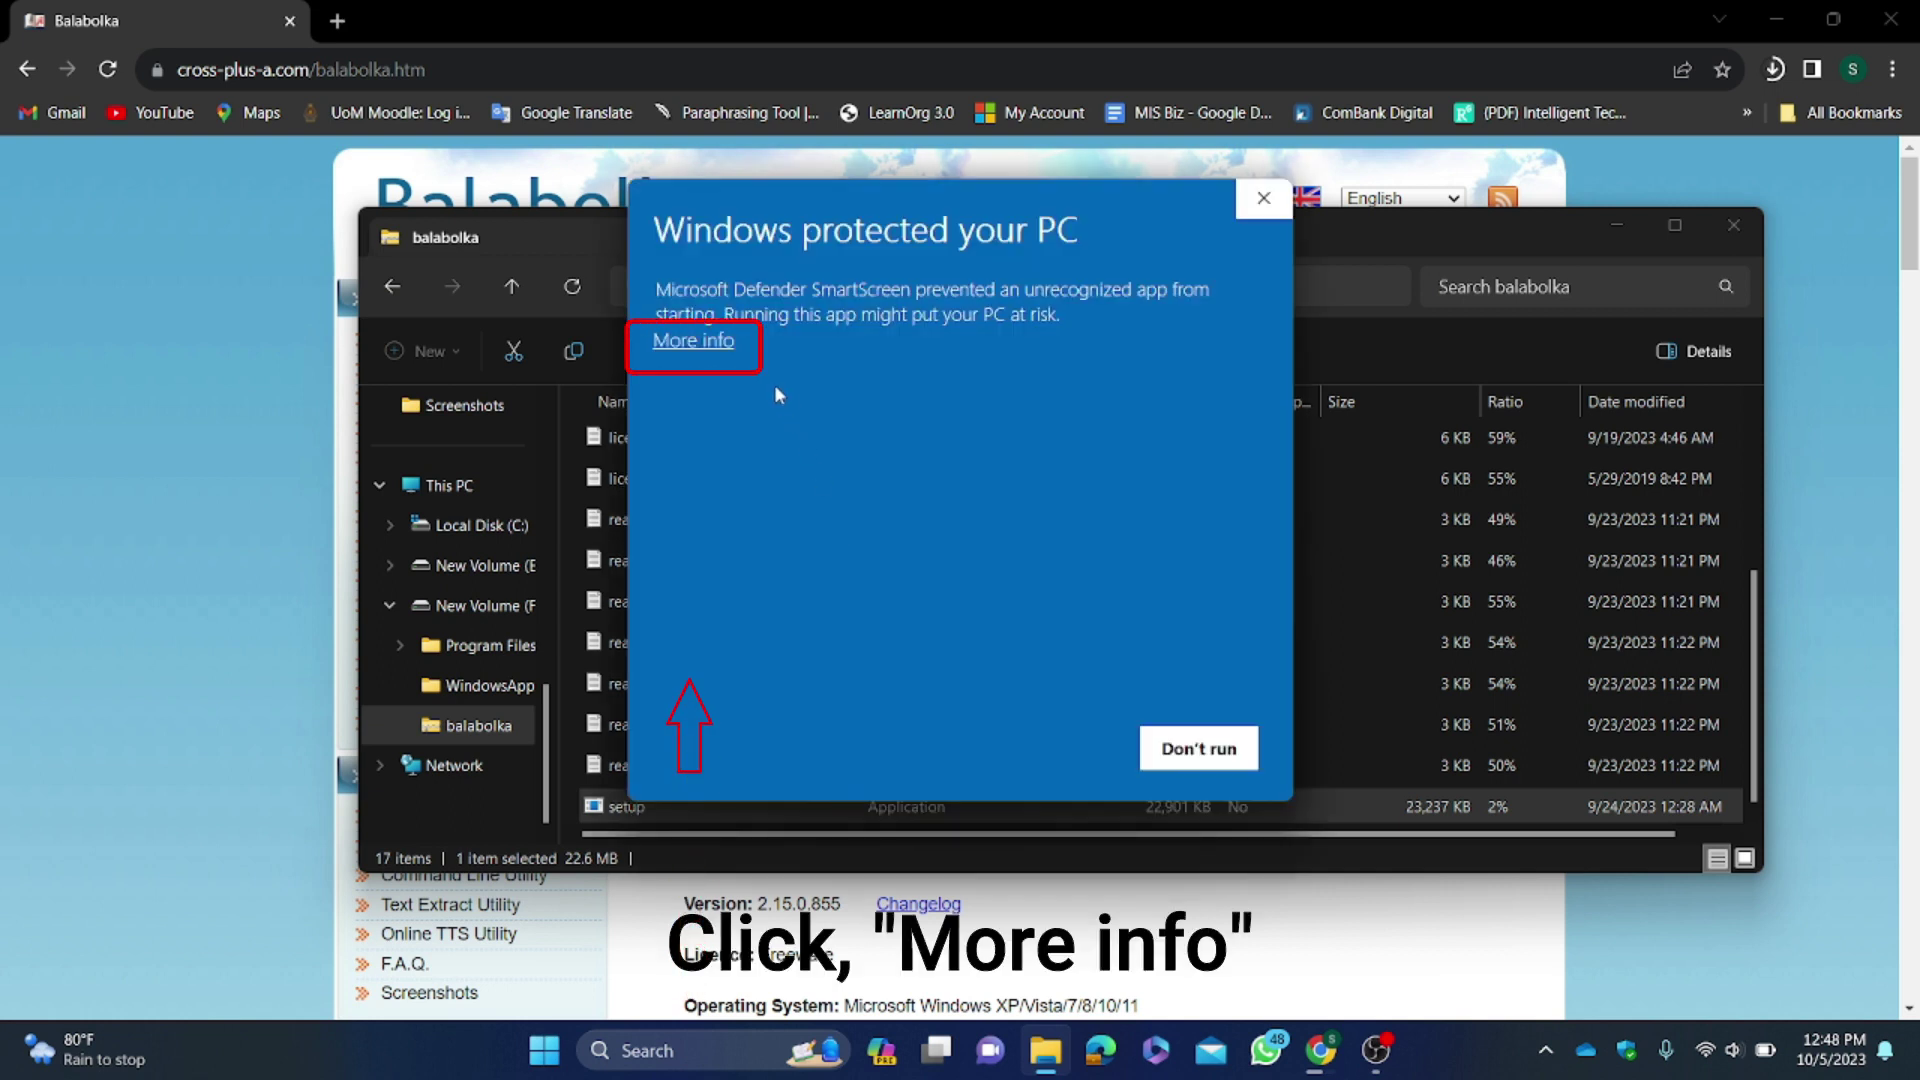
Step: Let setup.exe run past the SmartScreen warning and approve the User Account Control prompt
{"action": "left_click", "coordinate": [695, 342]}
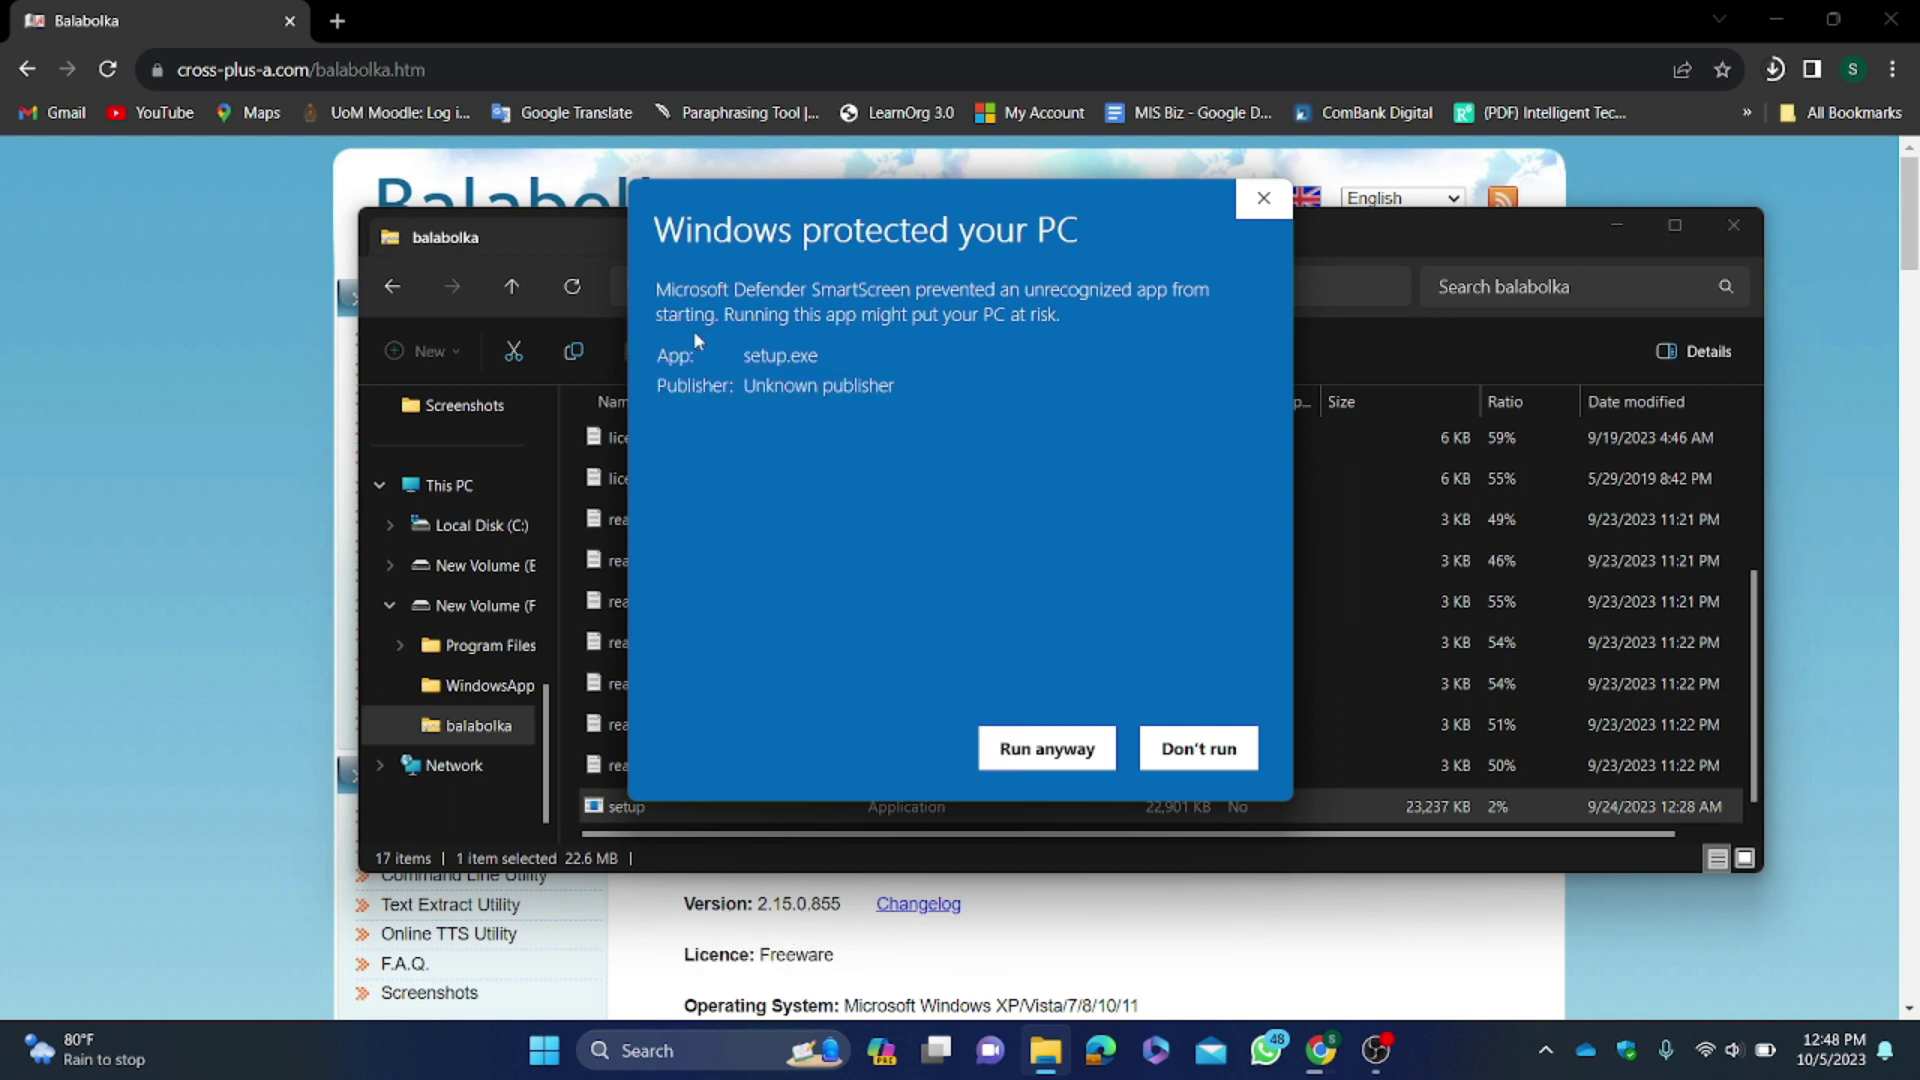
{"action": "left_click", "coordinate": [1036, 750]}
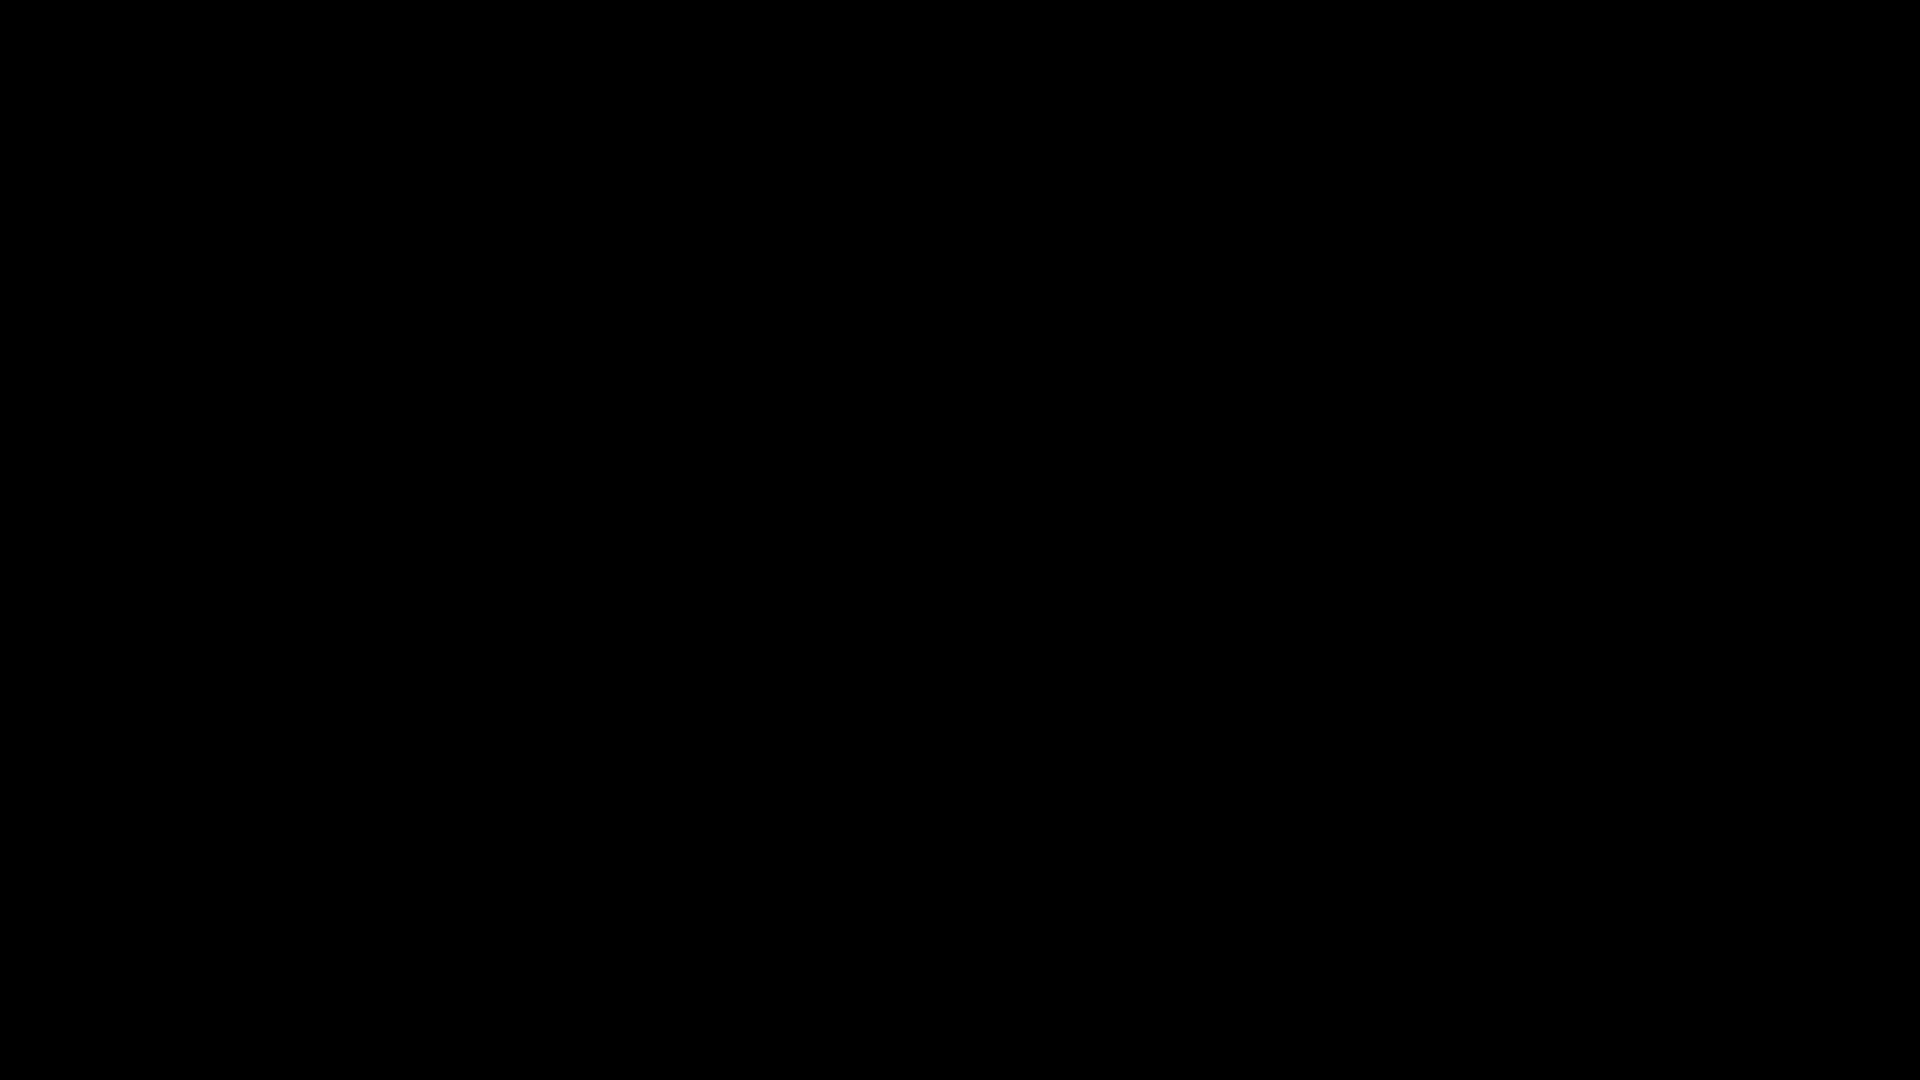
{"action": "left_click", "coordinate": [882, 738]}
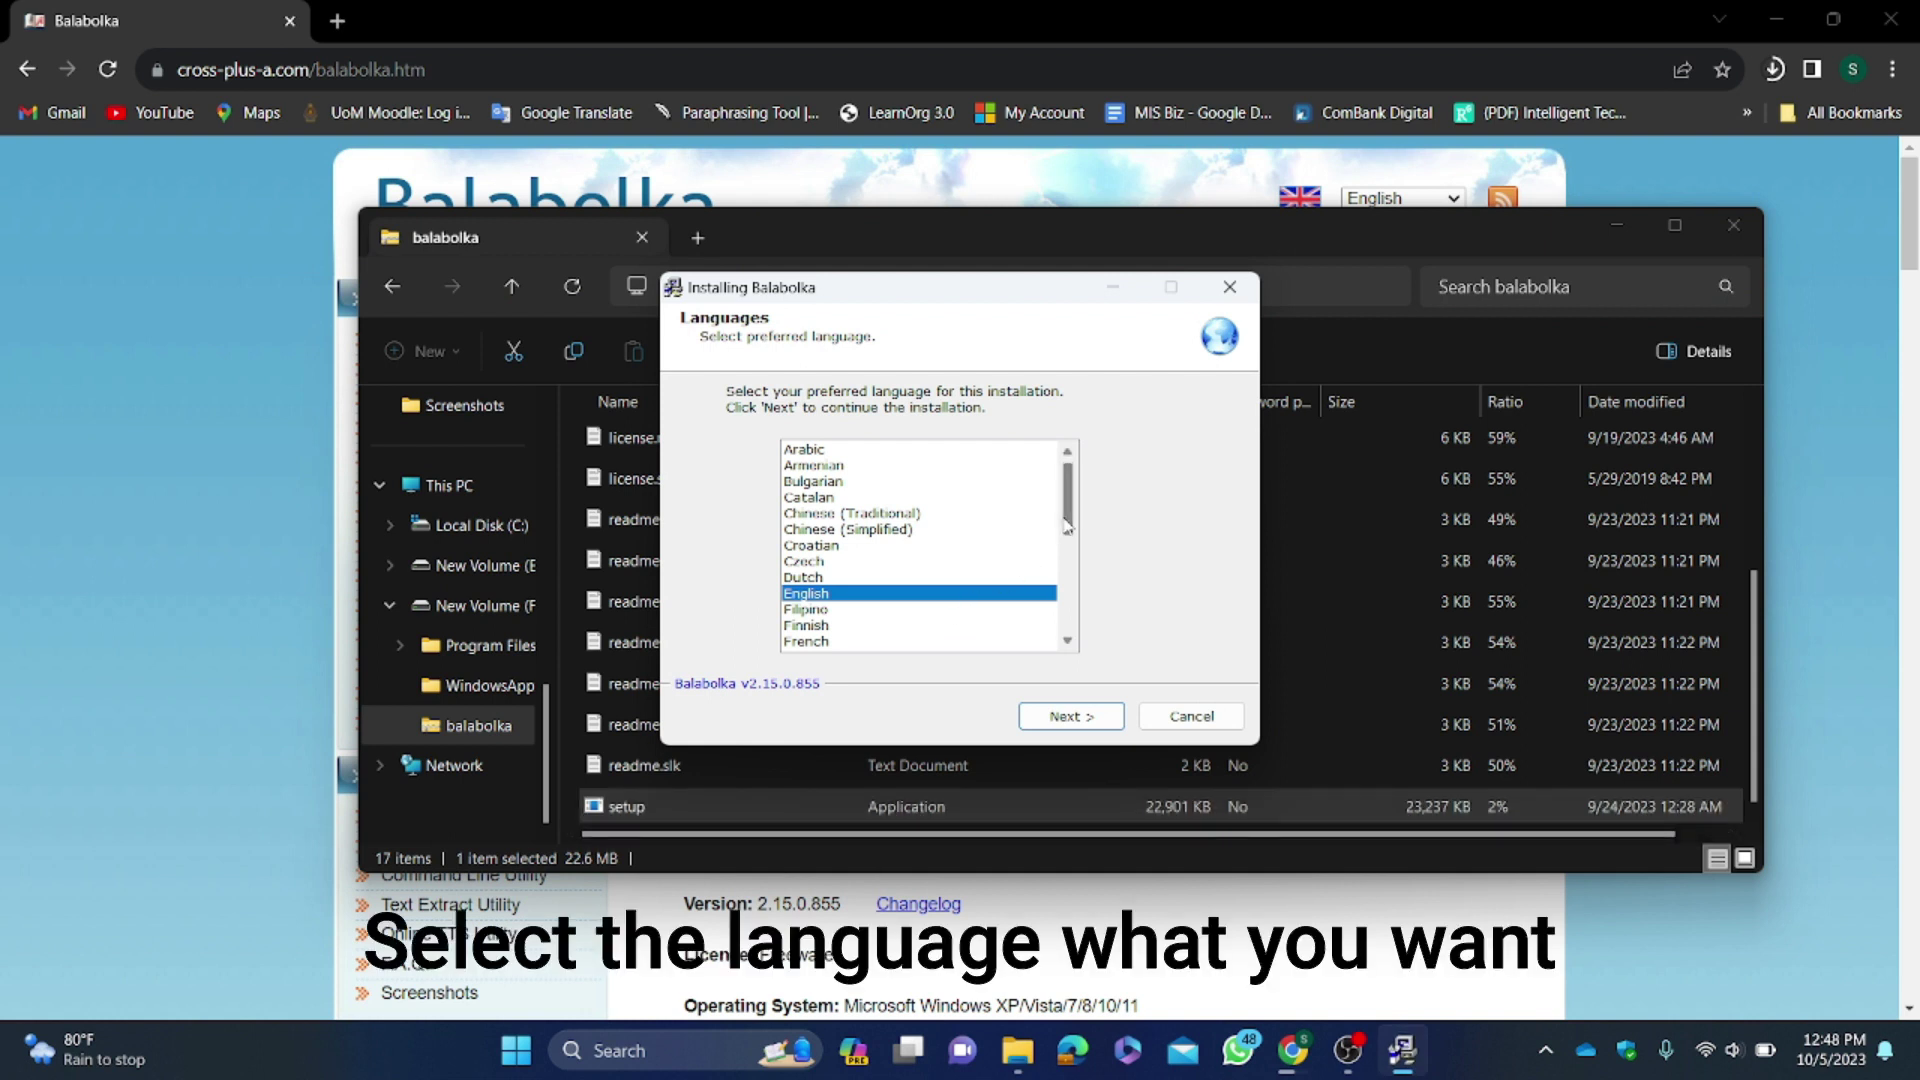
Step: Install Balabolka in English to F:\Program Files\Balabolka with a desktop icon, then launch it
{"action": "left_click_drag", "start_coordinate": [1066, 527], "coordinate": [1062, 587]}
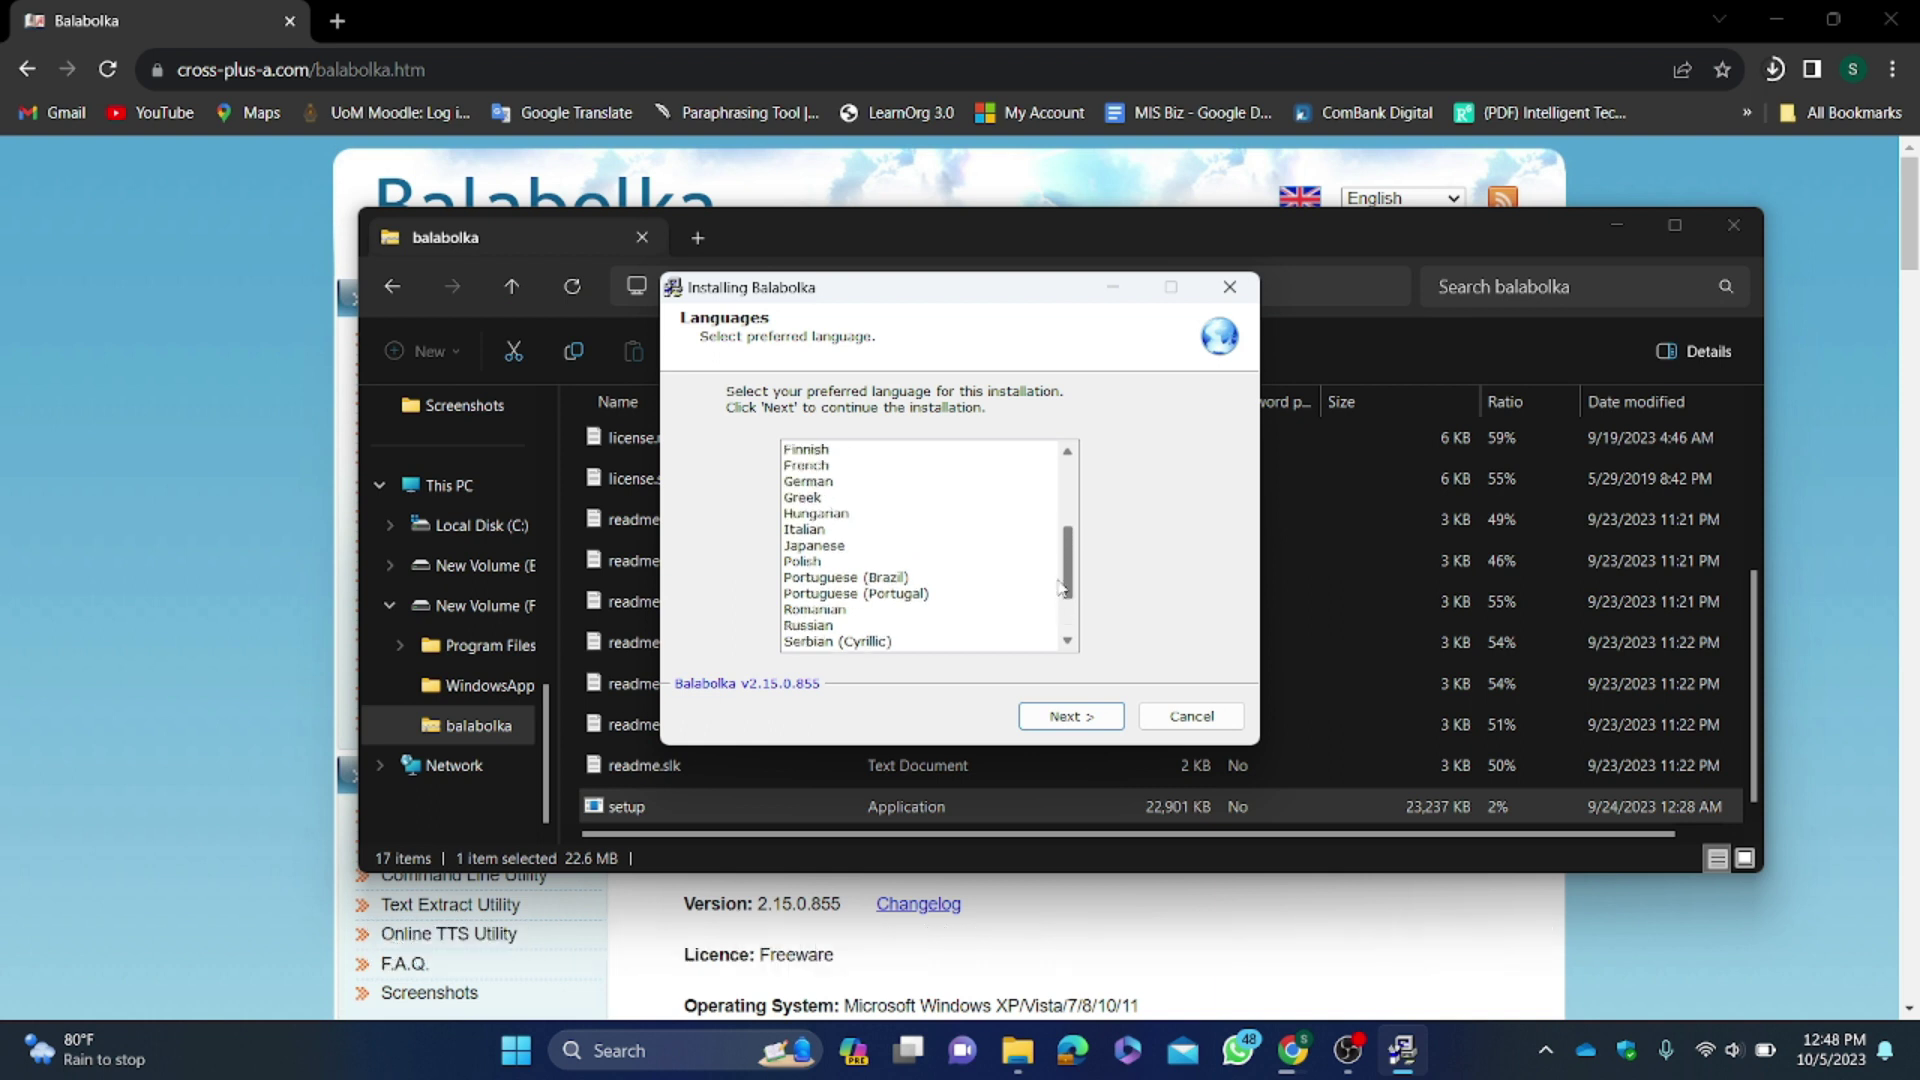
{"action": "scroll", "coordinate": [1062, 588], "scroll_direction": "up", "scroll_amount": 3}
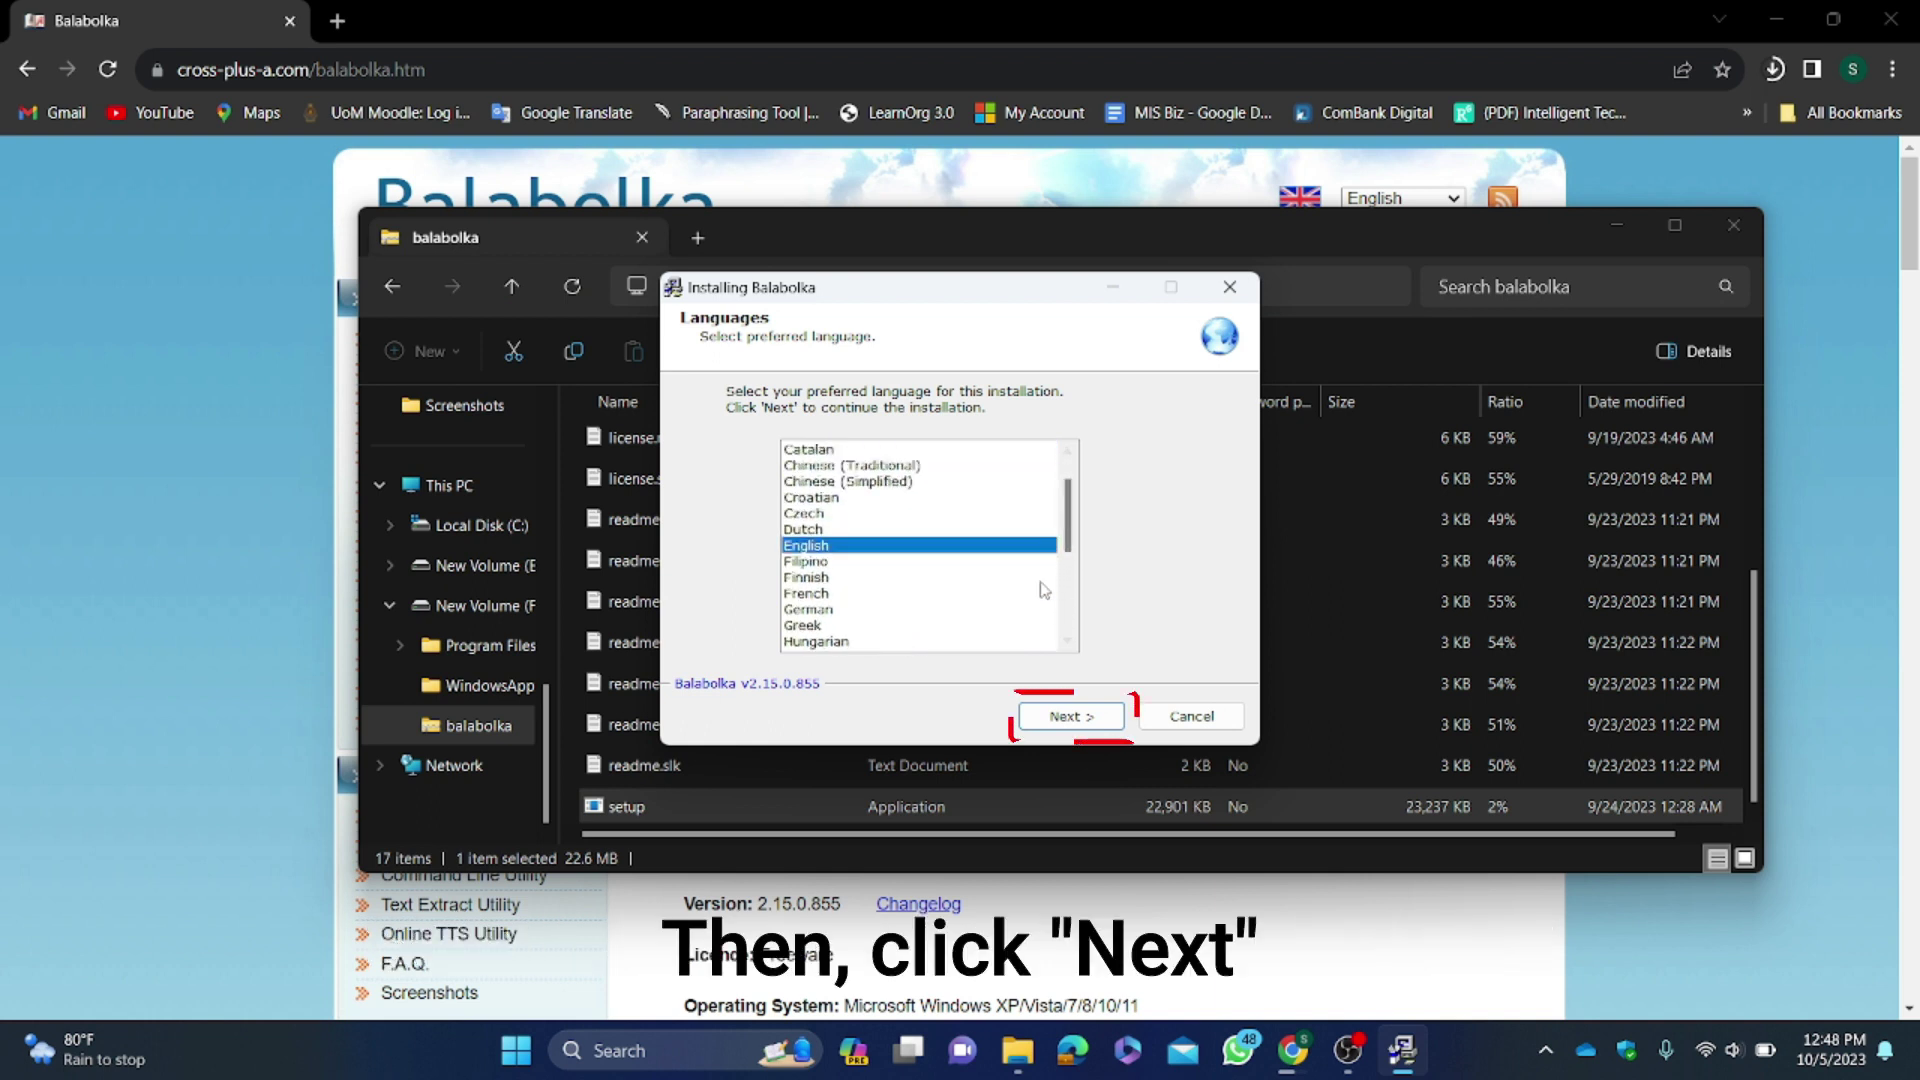
{"action": "left_click", "coordinate": [1076, 721]}
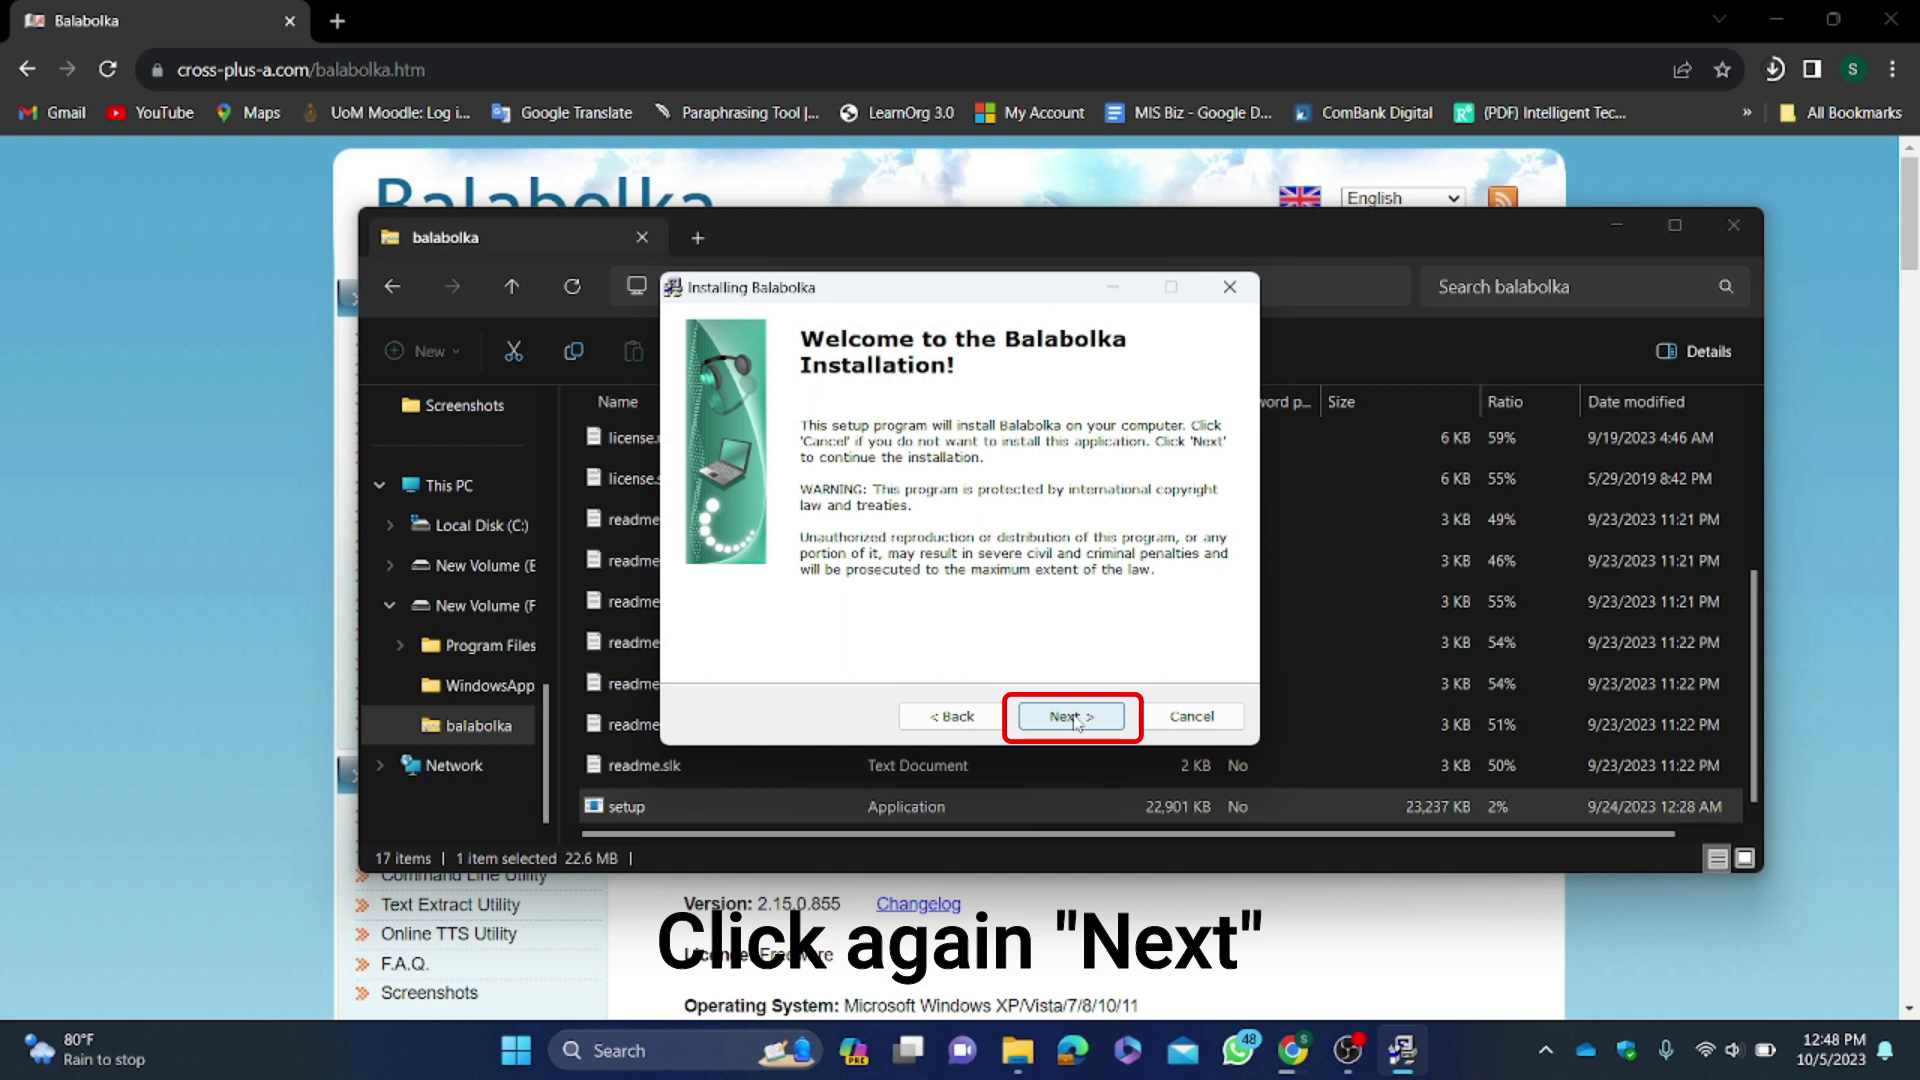
{"action": "left_click", "coordinate": [1076, 721]}
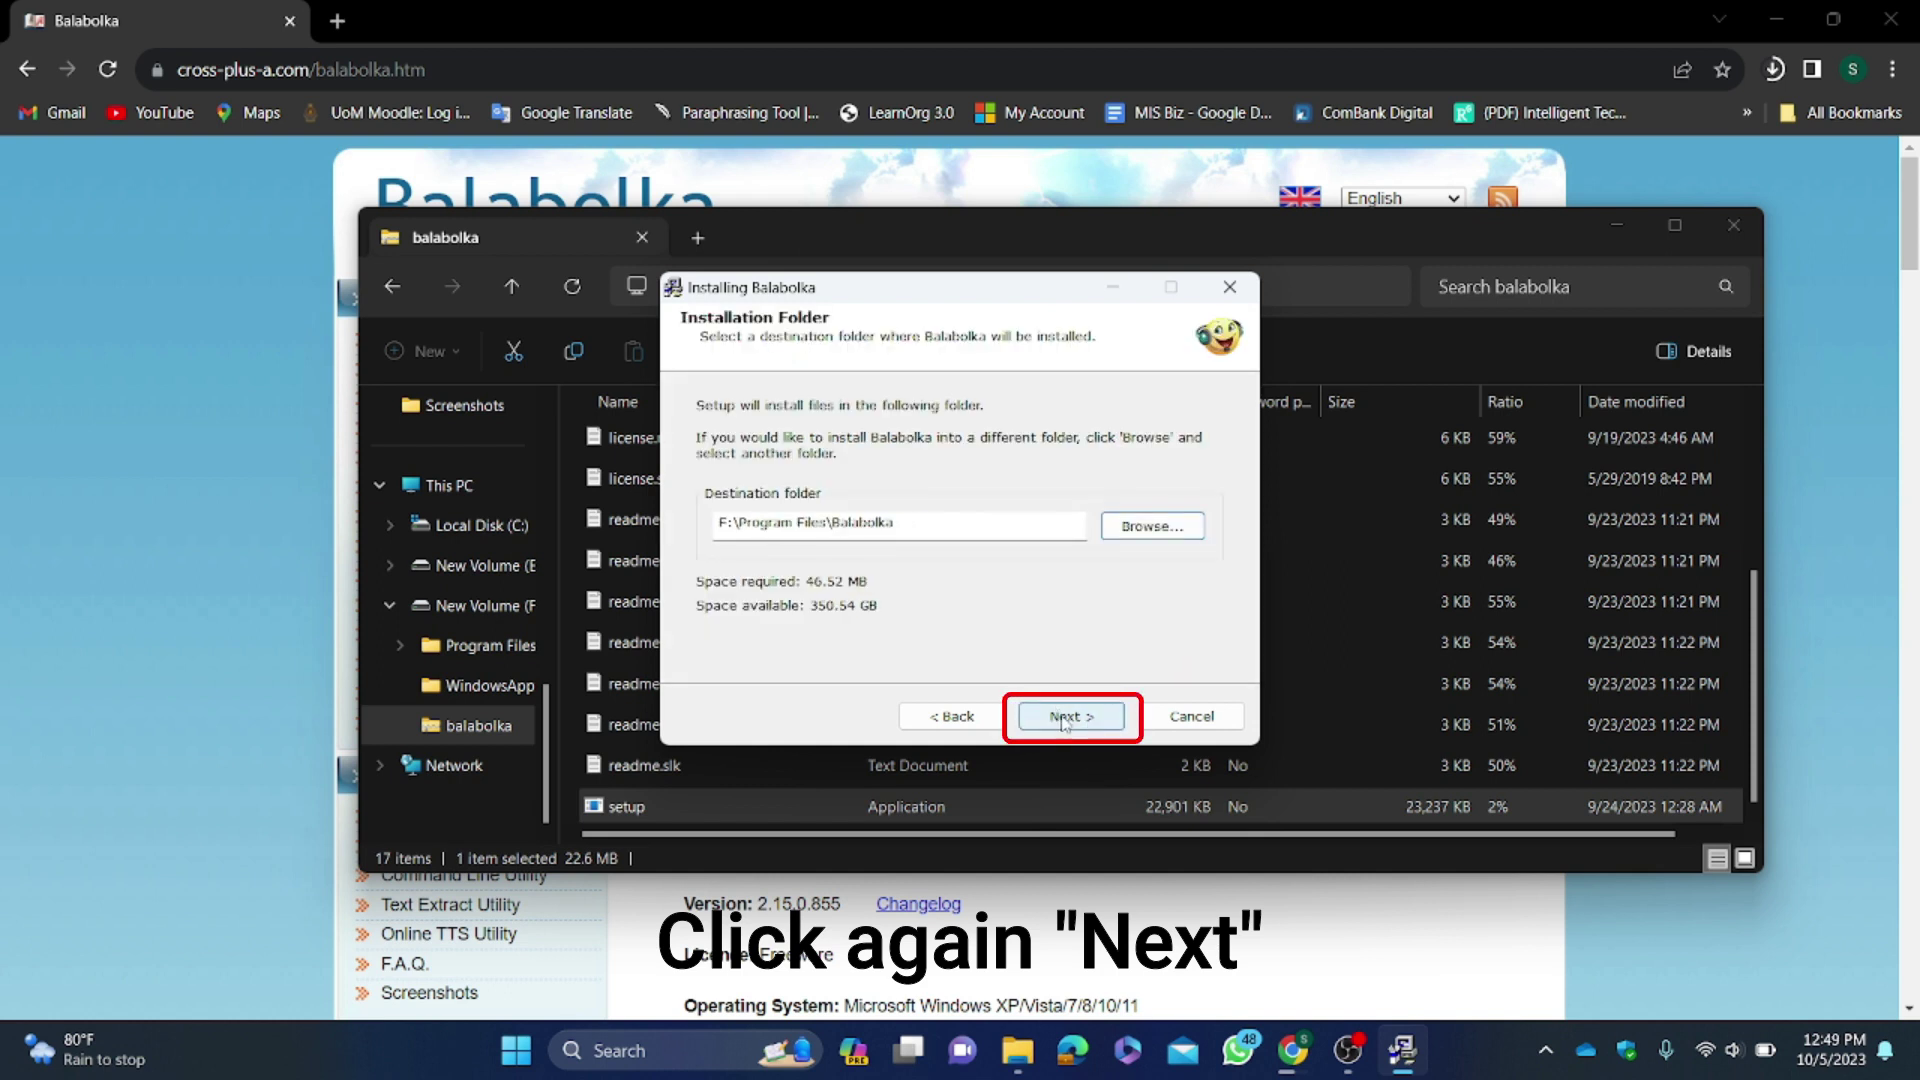
{"action": "left_click", "coordinate": [1065, 720]}
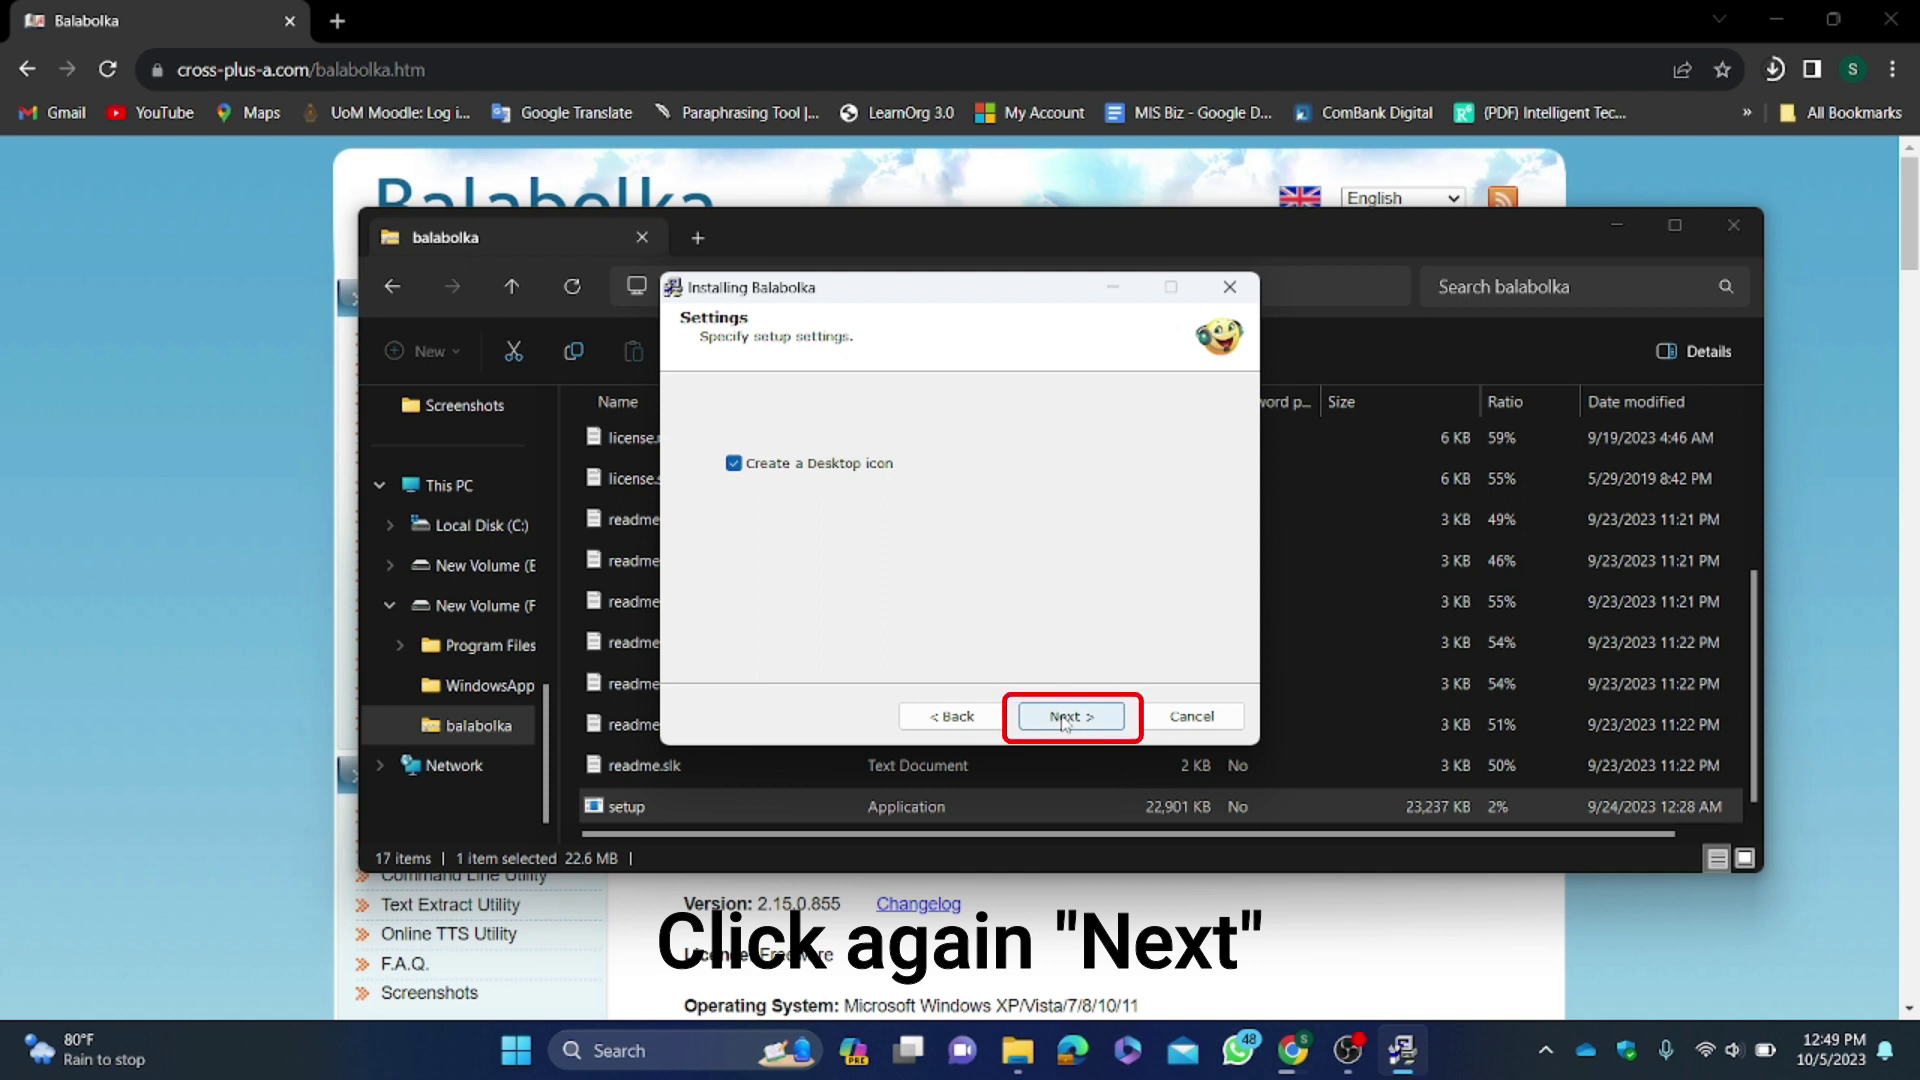
{"action": "left_click", "coordinate": [1065, 718]}
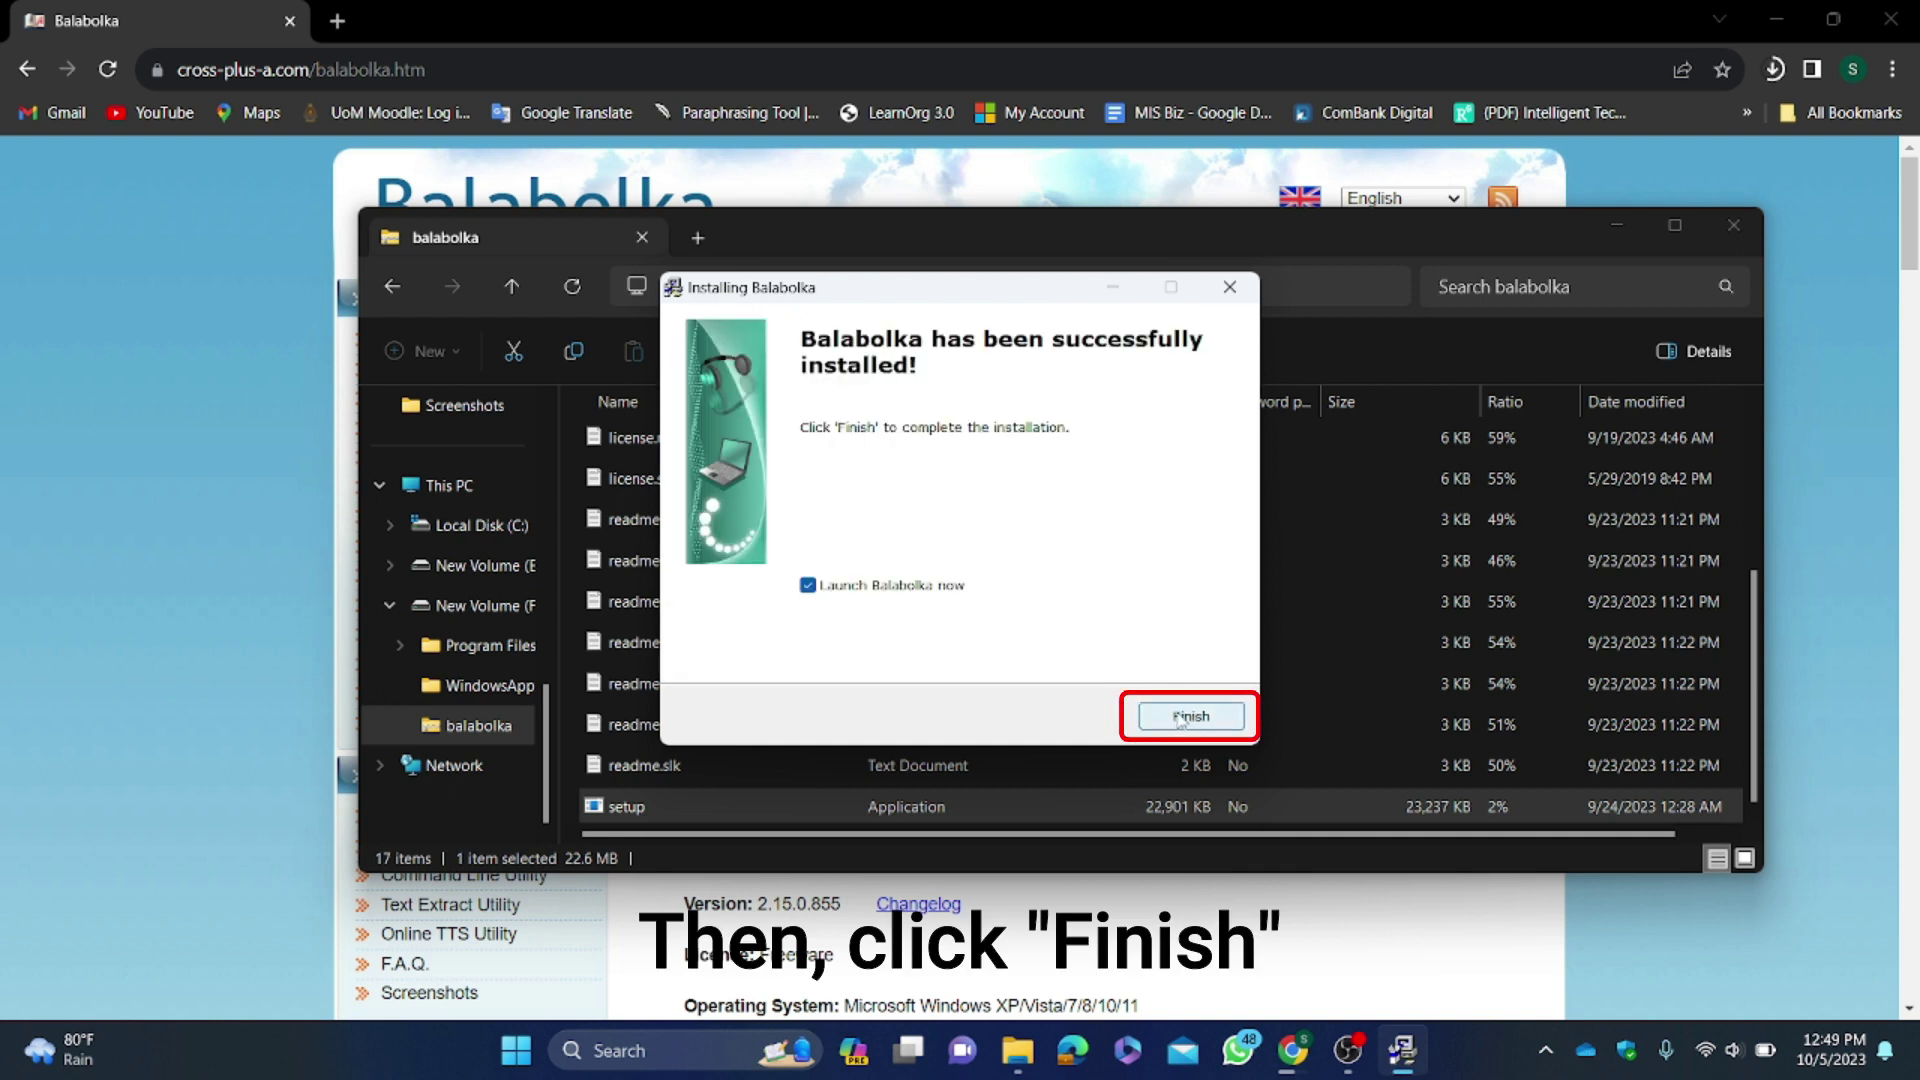
{"action": "left_click", "coordinate": [1181, 722]}
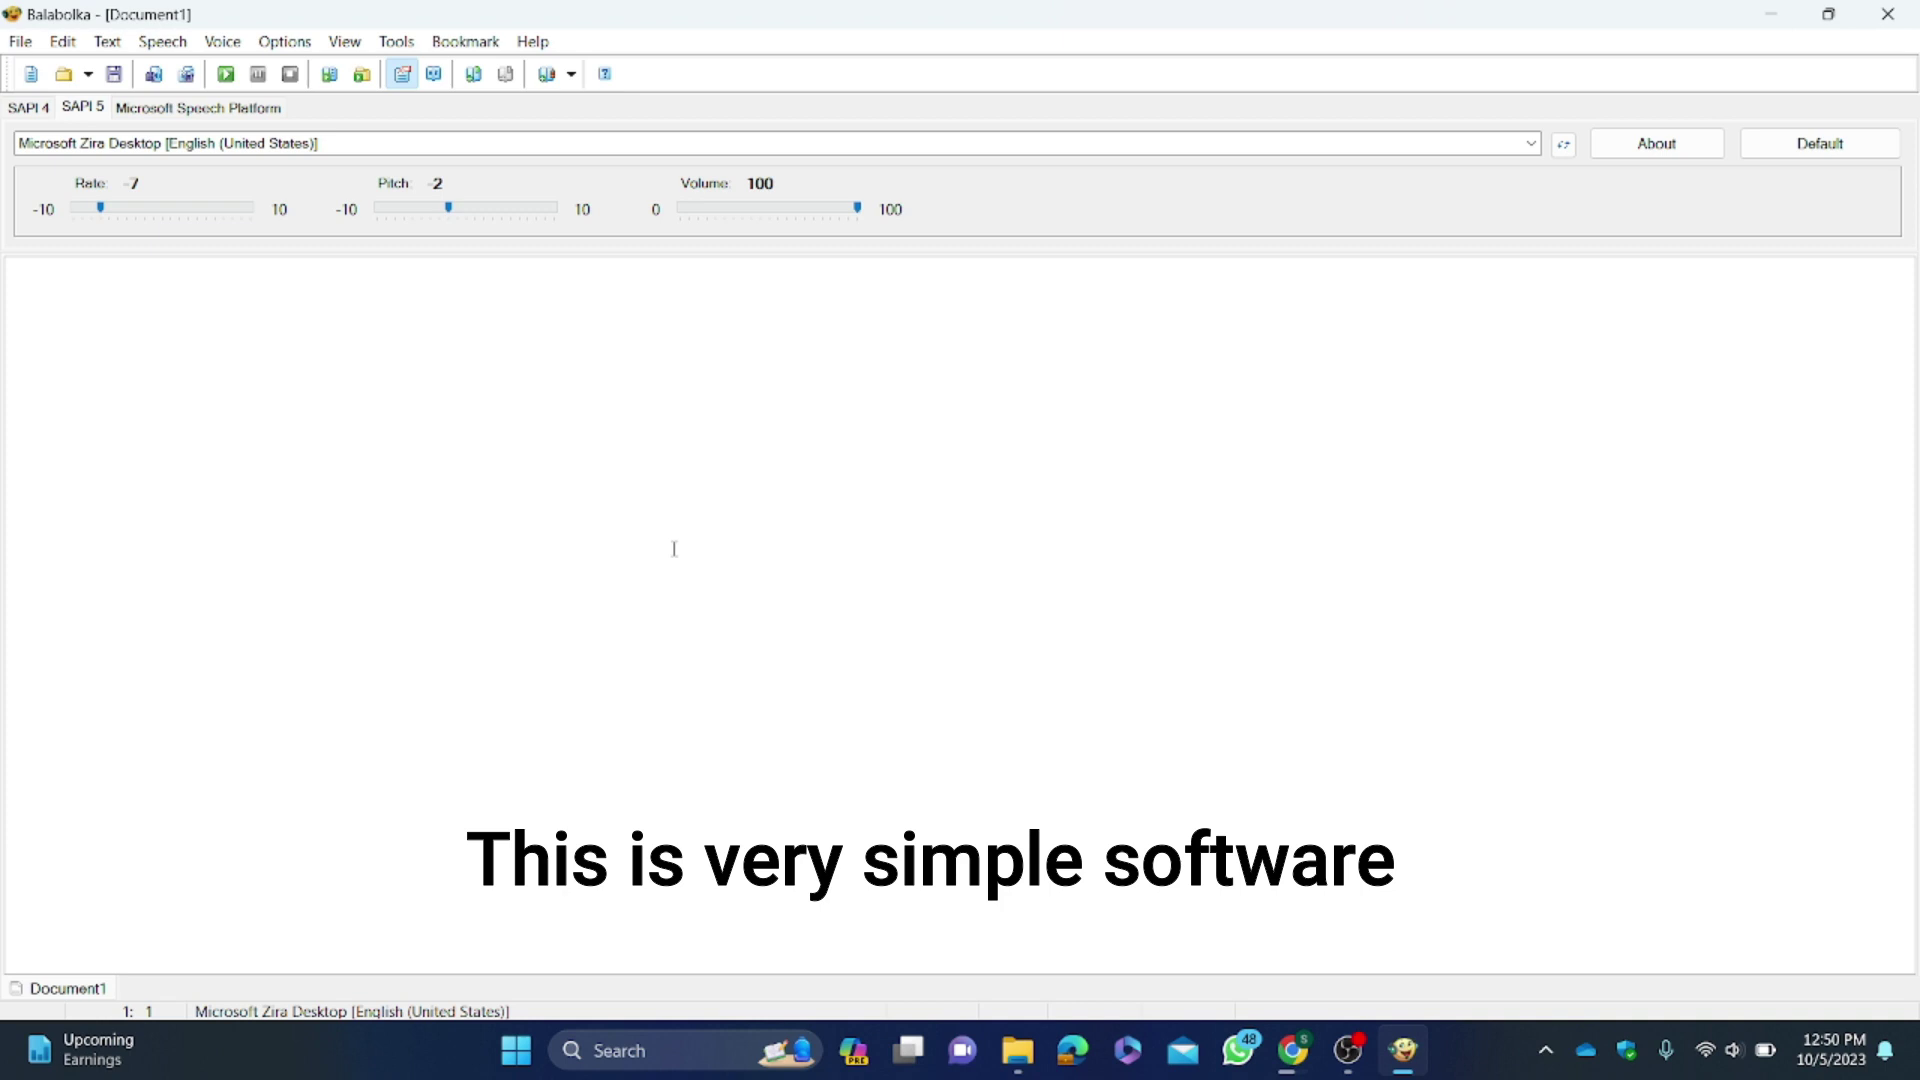
Step: Enter 'hello world' in Document1 and have the Zira voice read it aloud
{"action": "left_click", "coordinate": [35, 275]}
{"action": "type", "text": "he"}
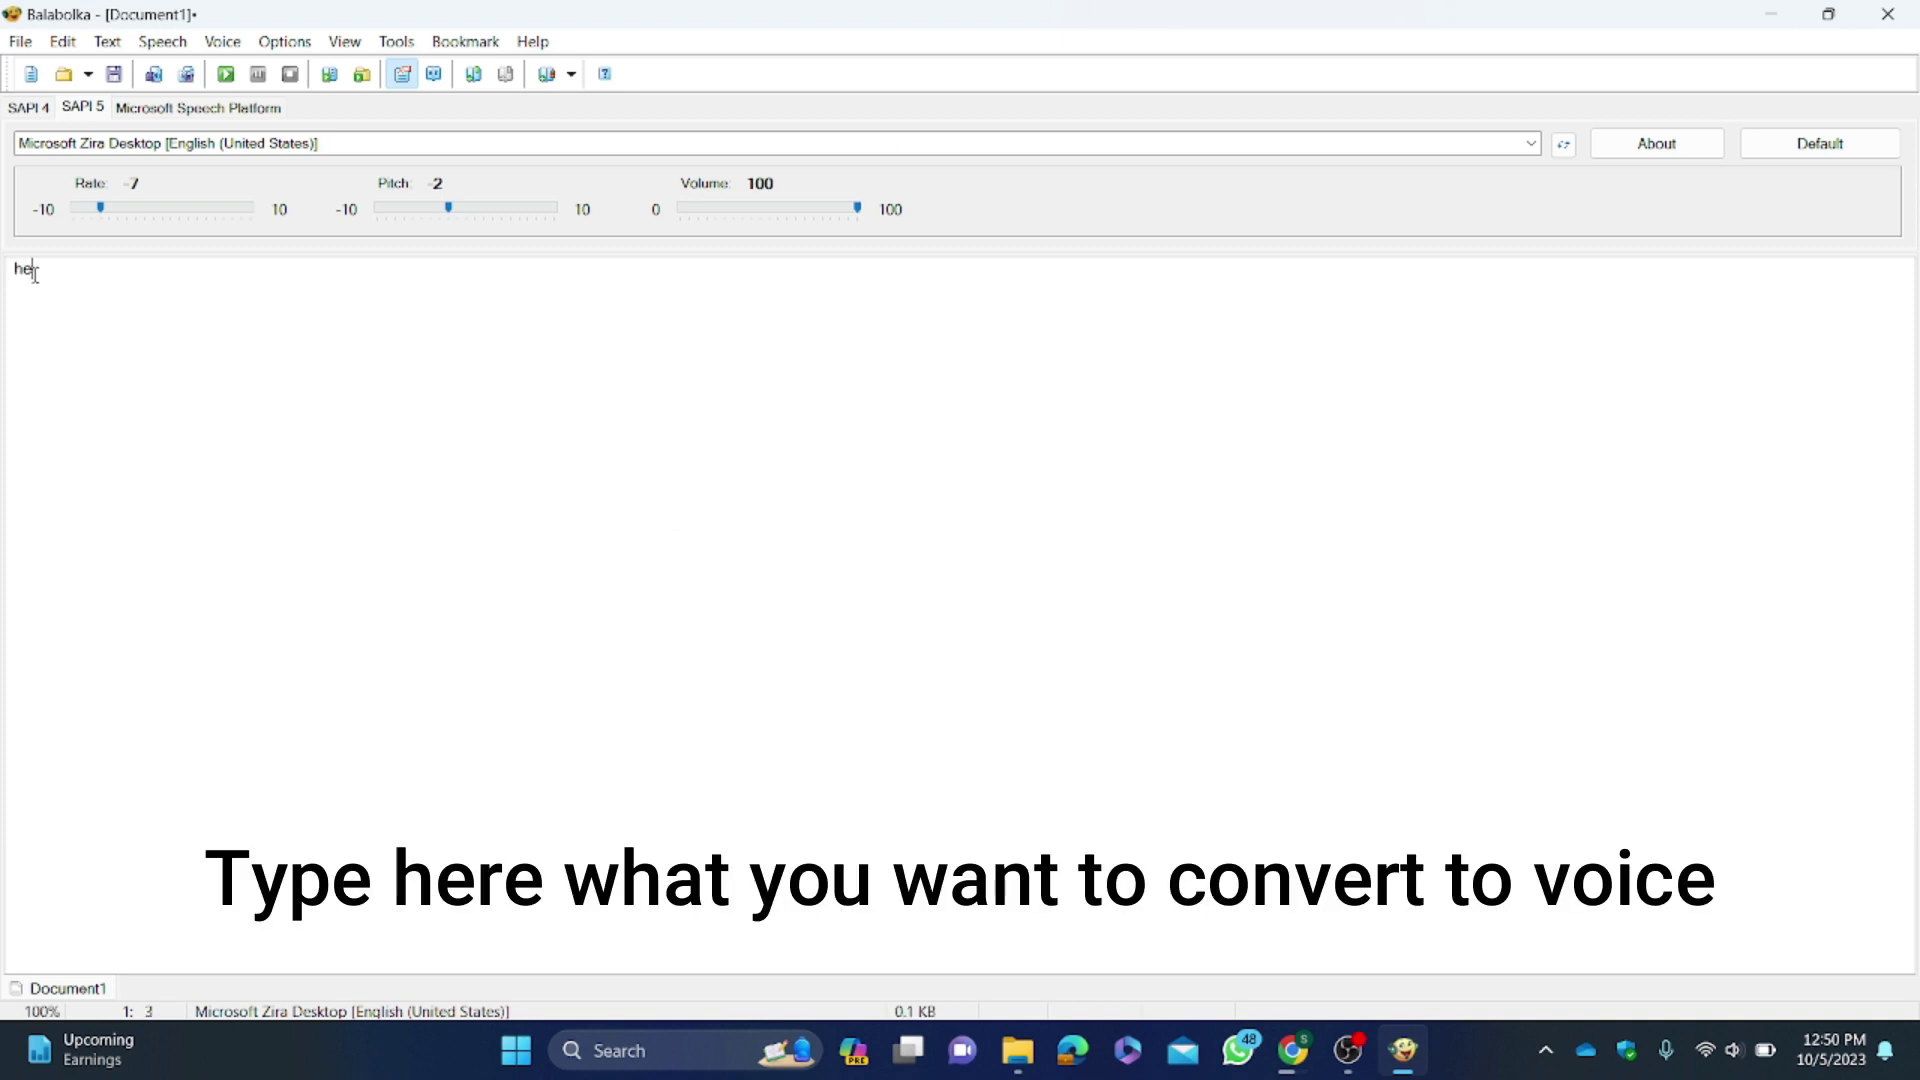
{"action": "type", "text": "llo world"}
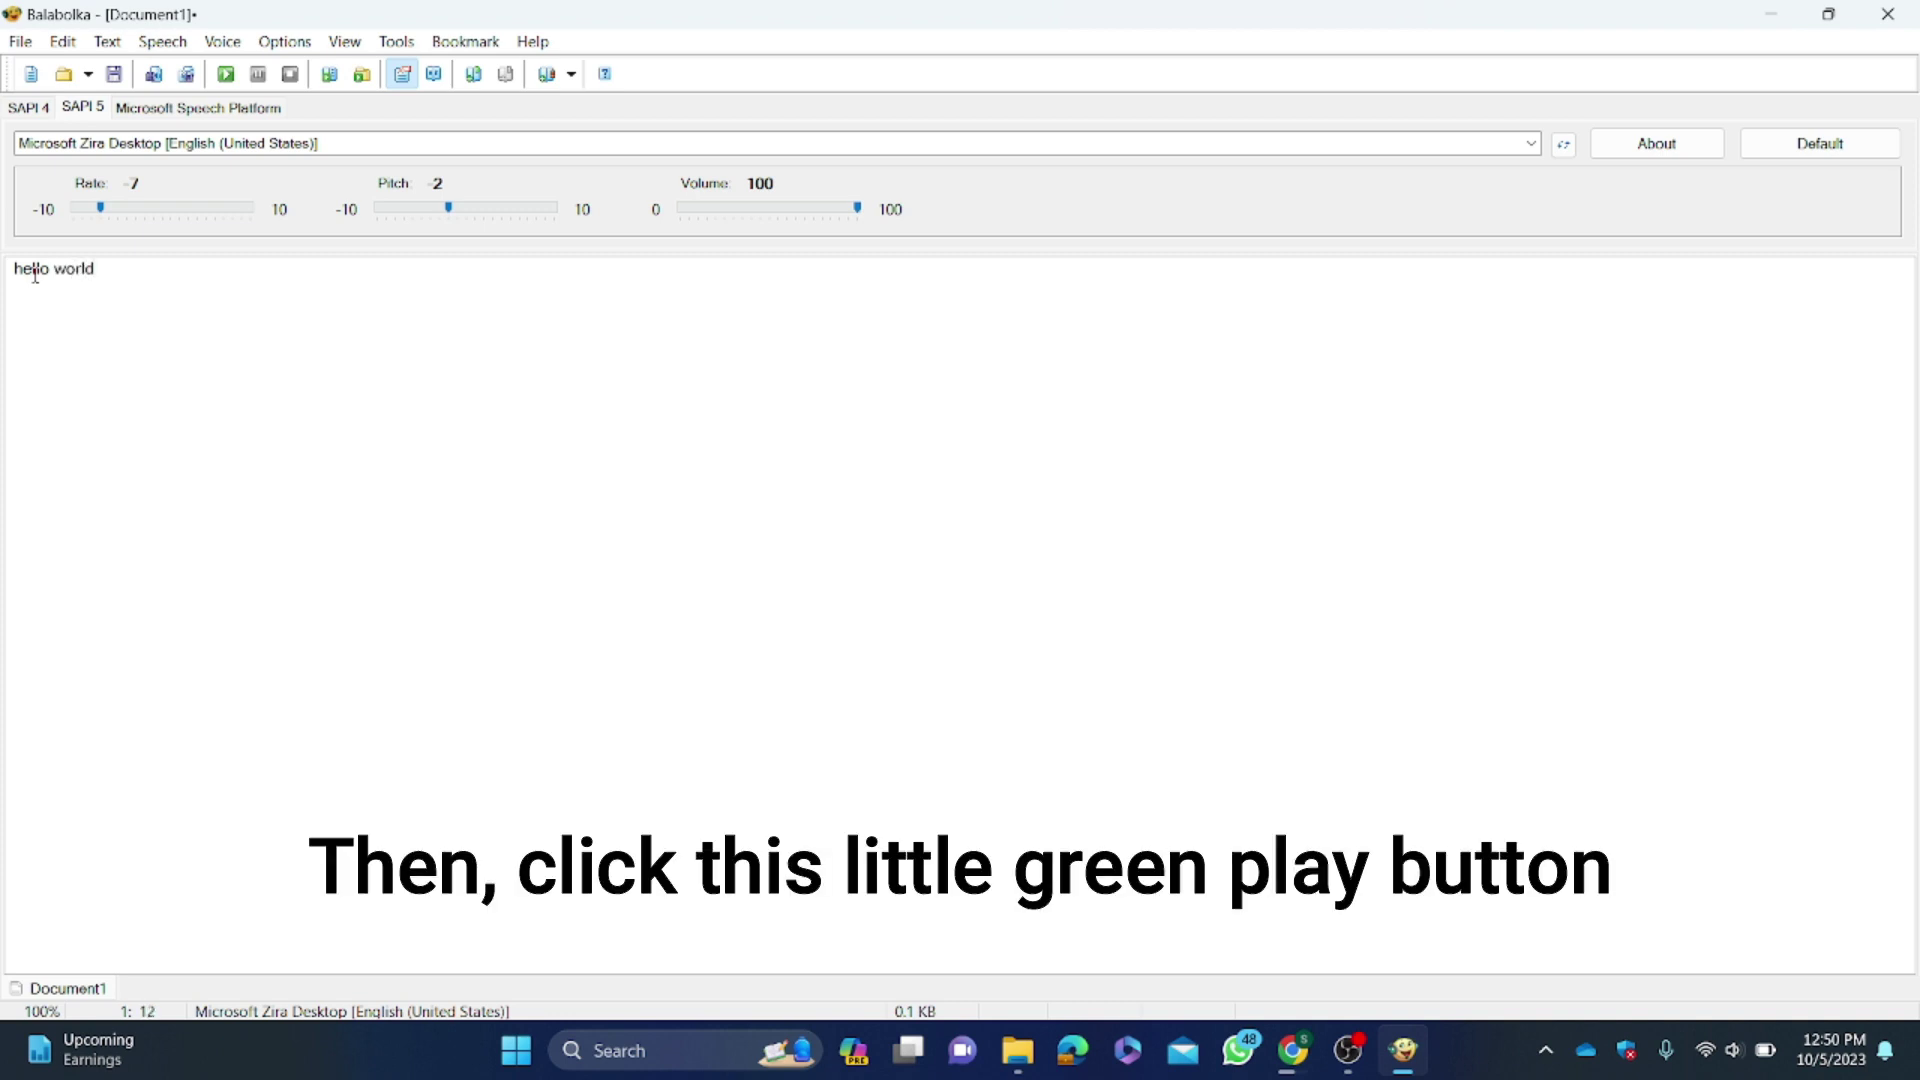
{"action": "left_click", "coordinate": [235, 86]}
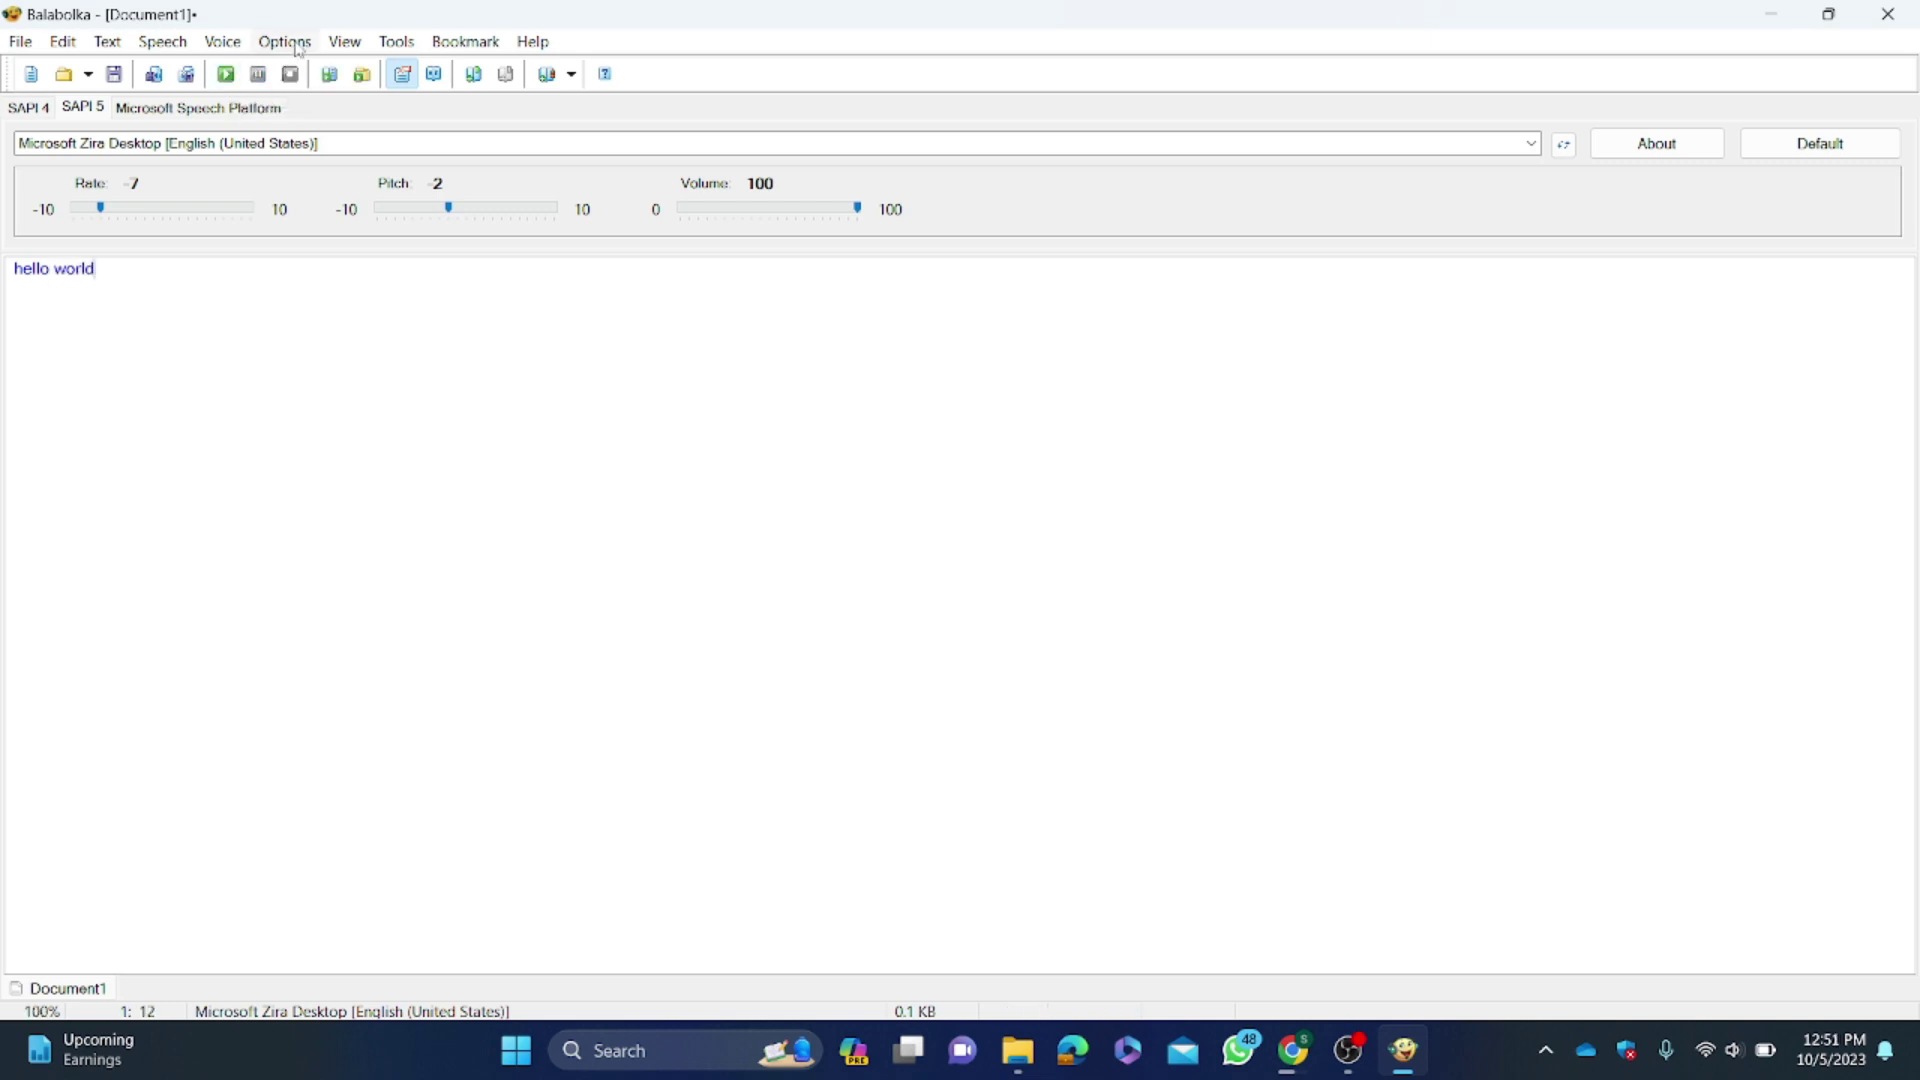
Step: Read hello world in the Microsoft David Desktop voice, then again at rate -4
{"action": "left_click", "coordinate": [224, 42]}
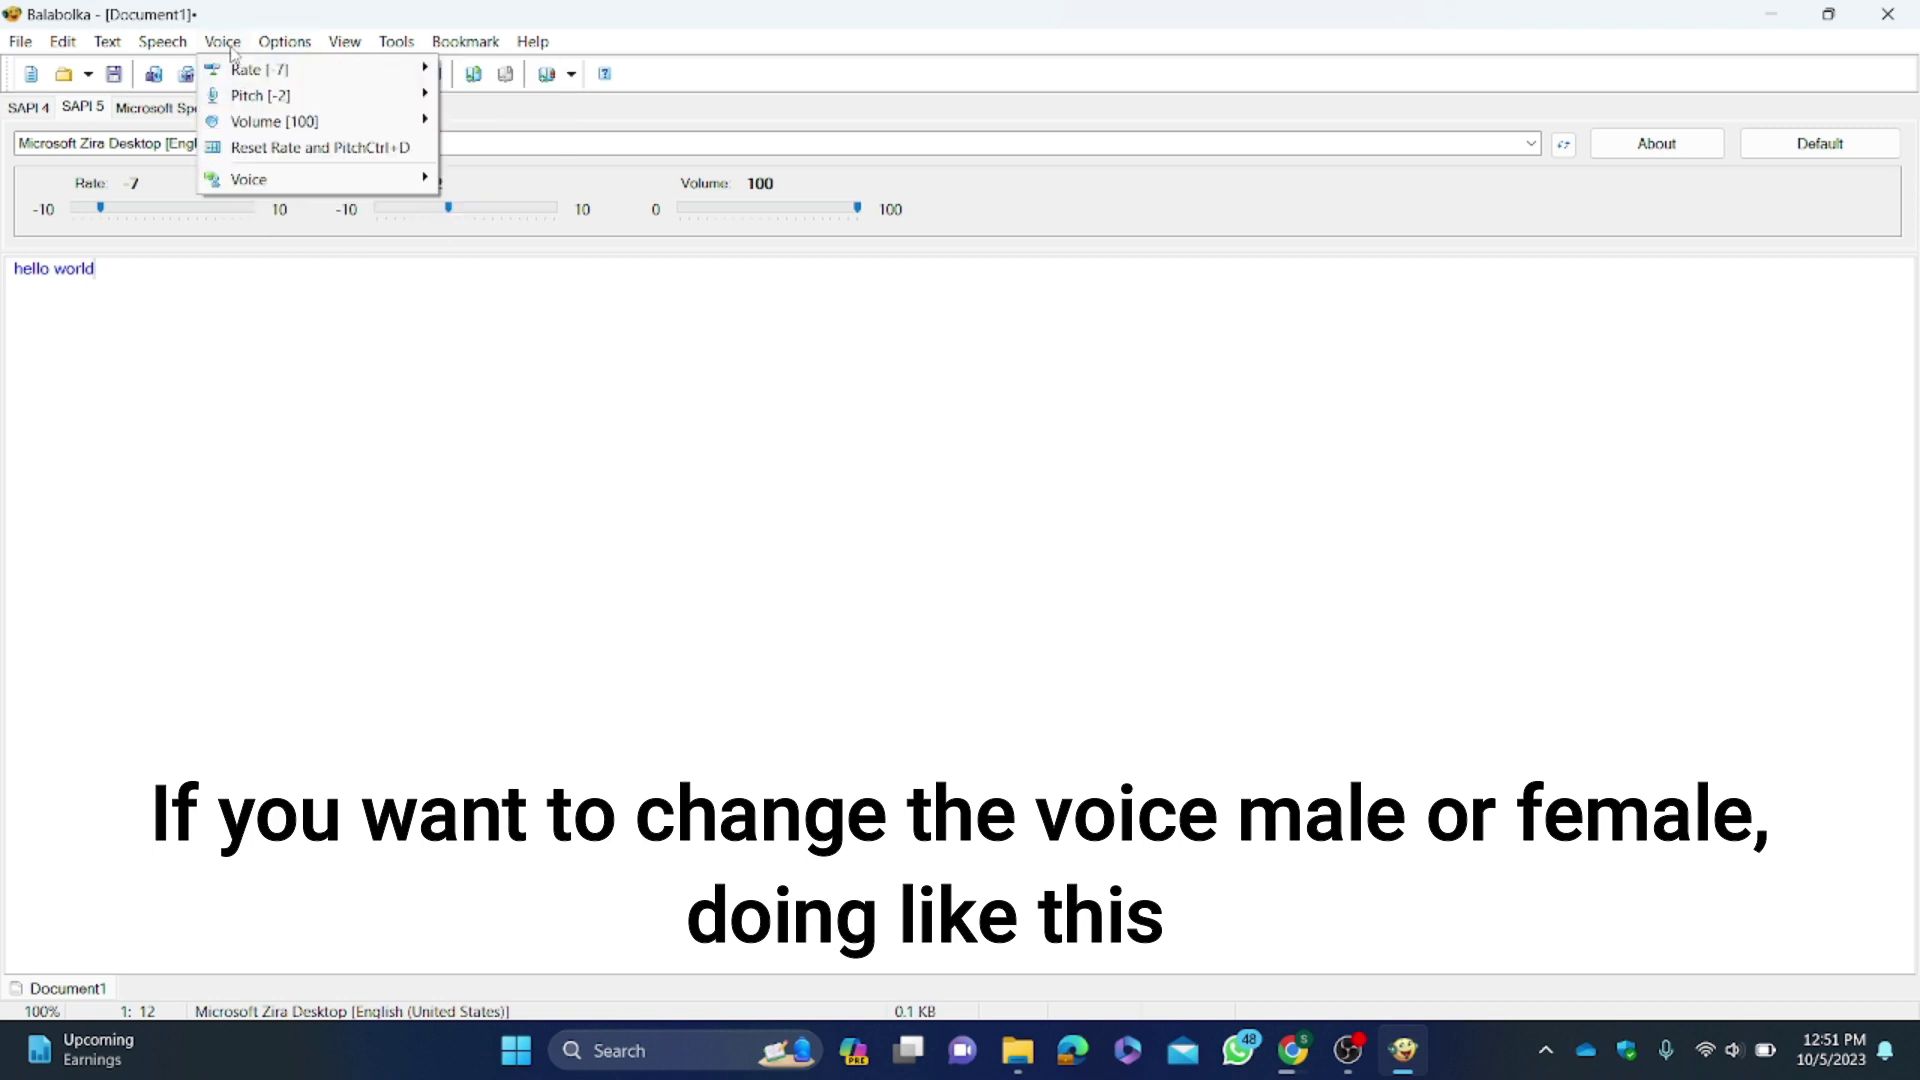
{"action": "left_click", "coordinate": [232, 48]}
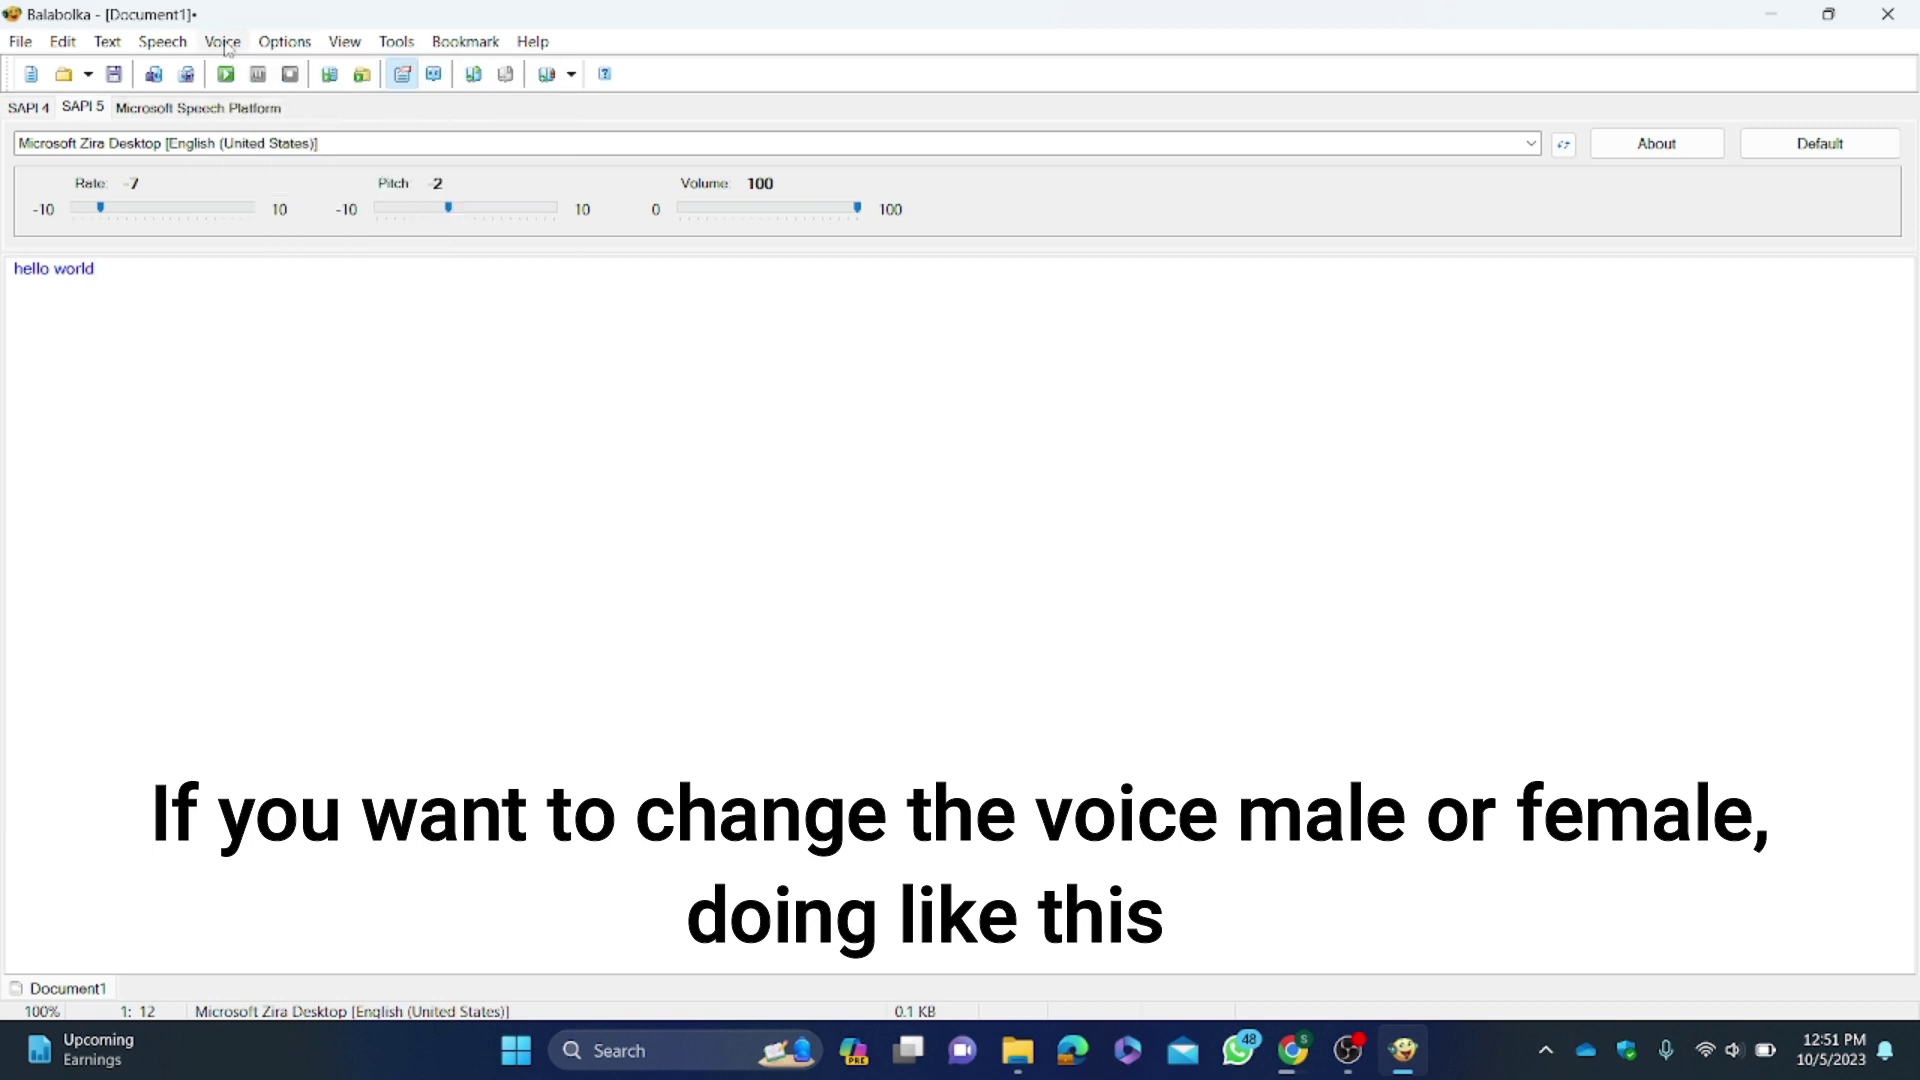
{"action": "left_click", "coordinate": [225, 44]}
{"action": "mouse_move", "coordinate": [260, 183]}
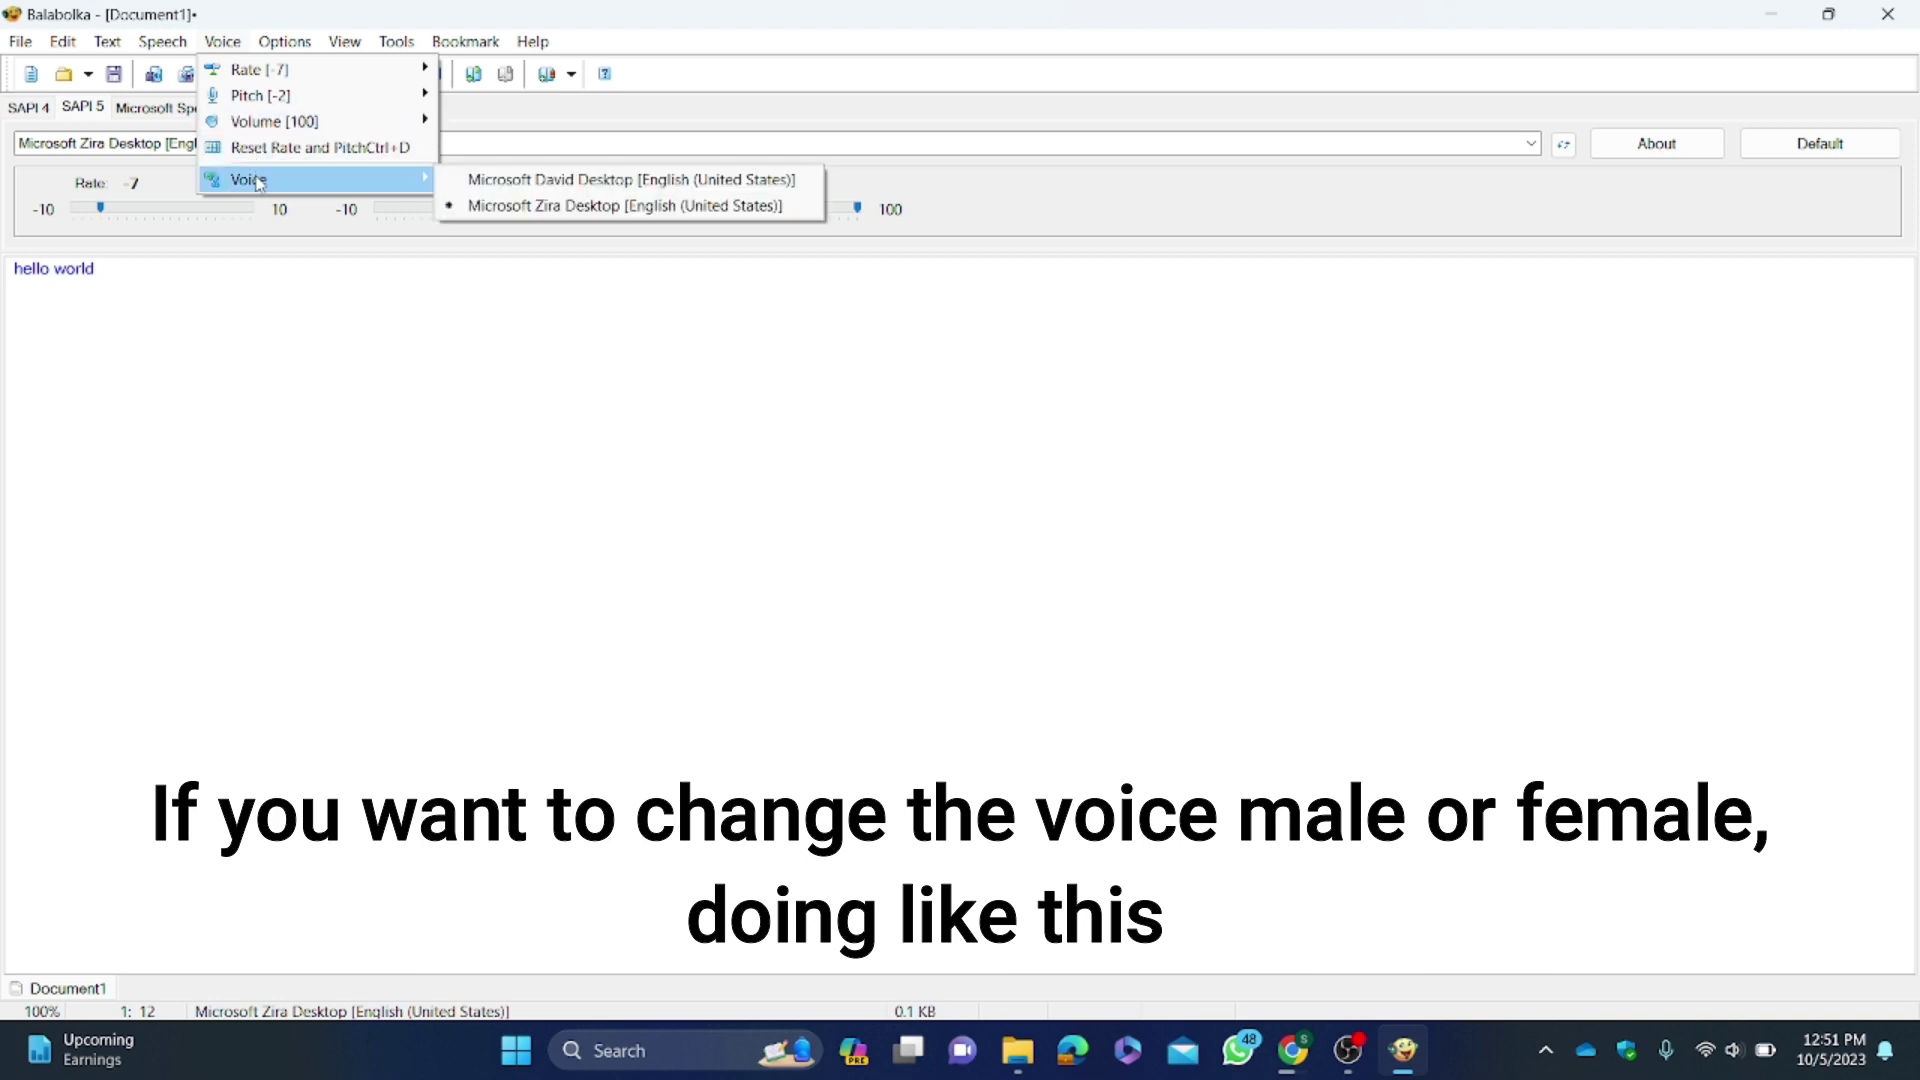
{"action": "left_click", "coordinate": [474, 183]}
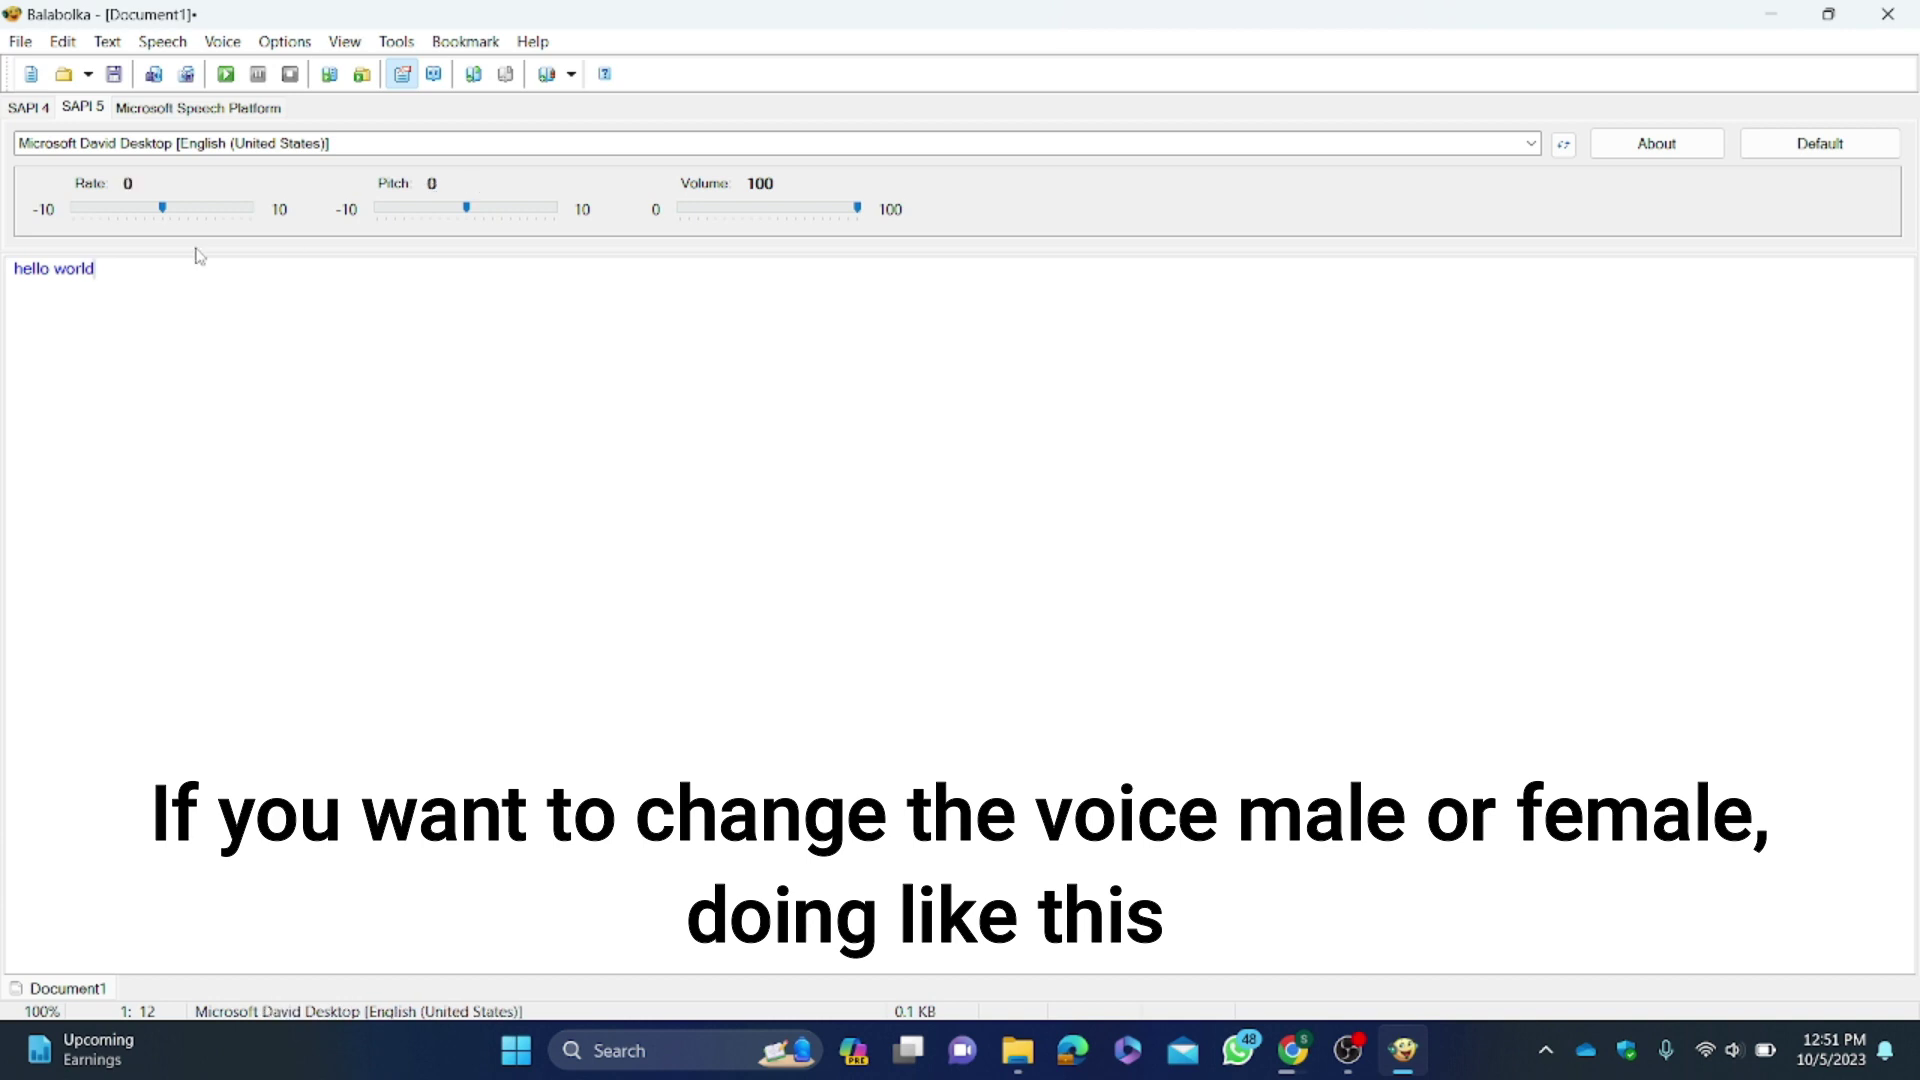
{"action": "left_click", "coordinate": [226, 75]}
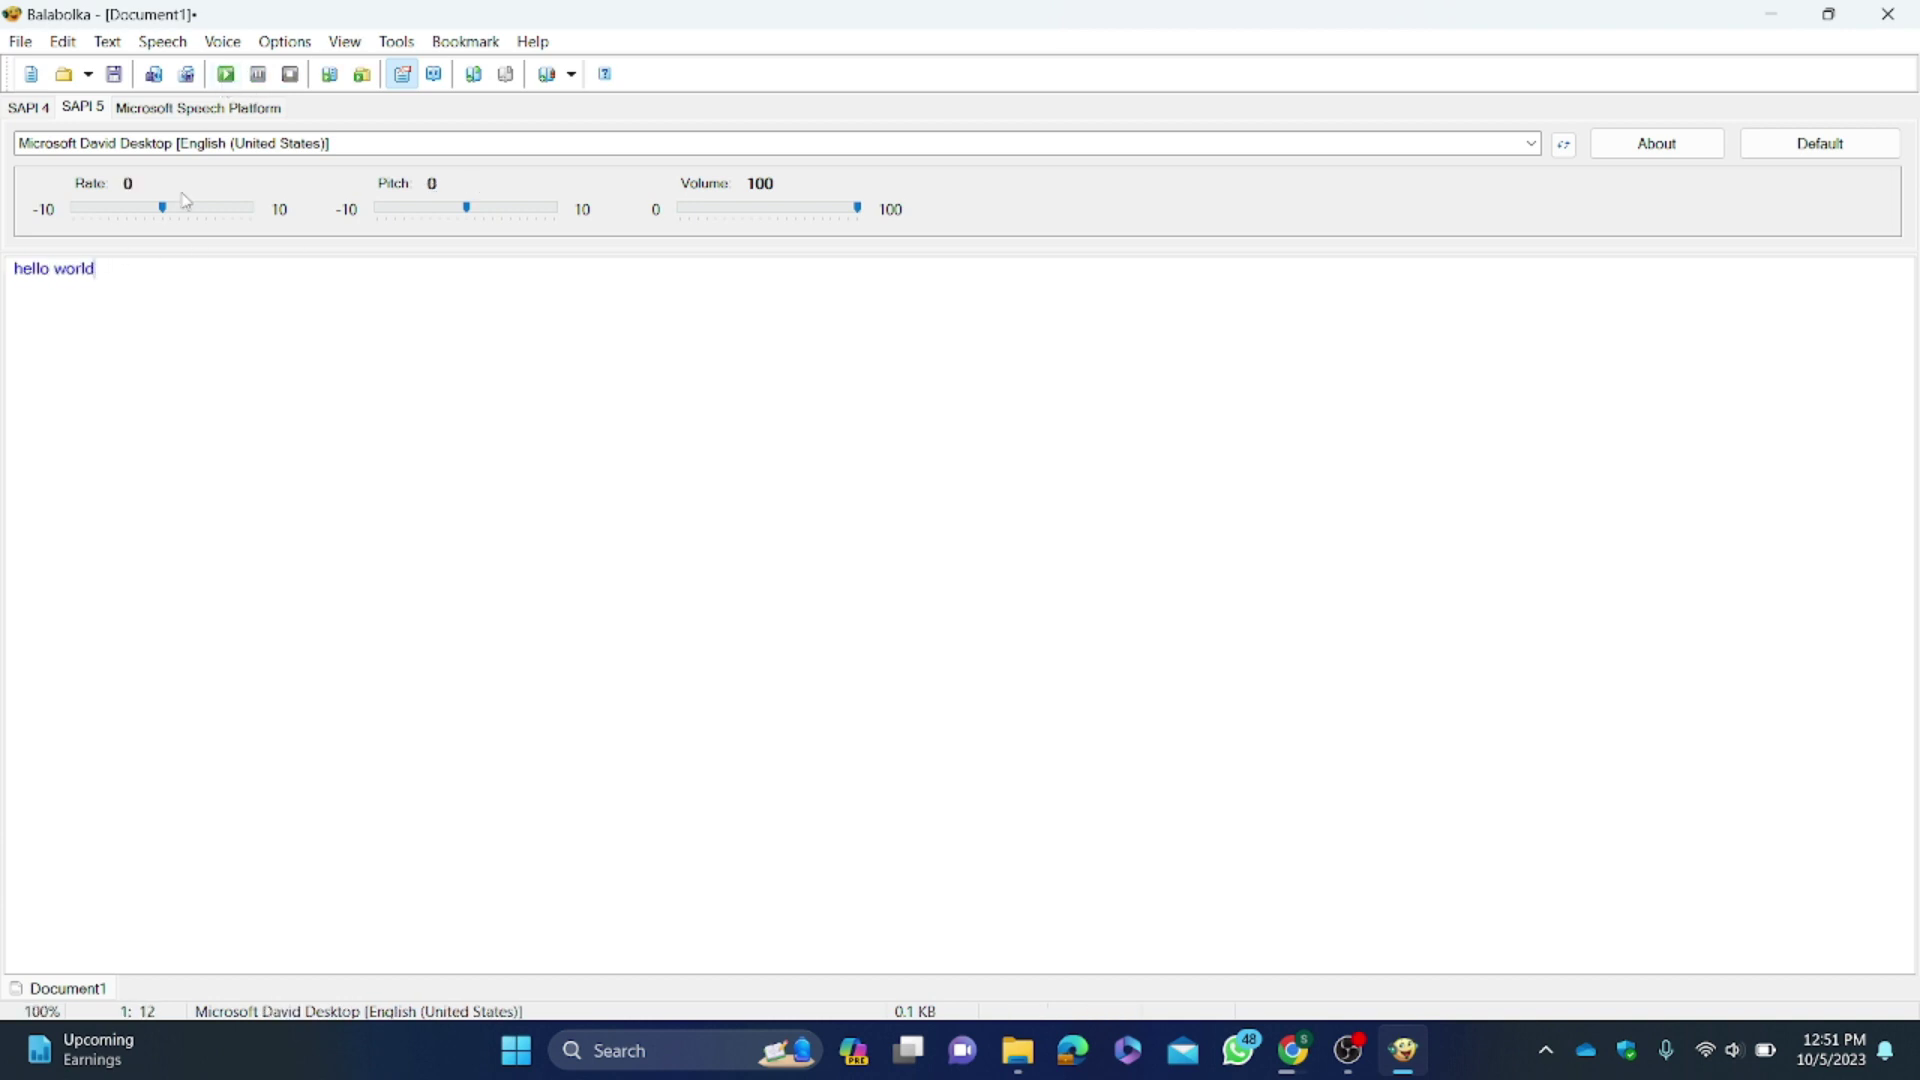
{"action": "left_click_drag", "start_coordinate": [167, 218], "coordinate": [131, 219]}
{"action": "left_click", "coordinate": [230, 80]}
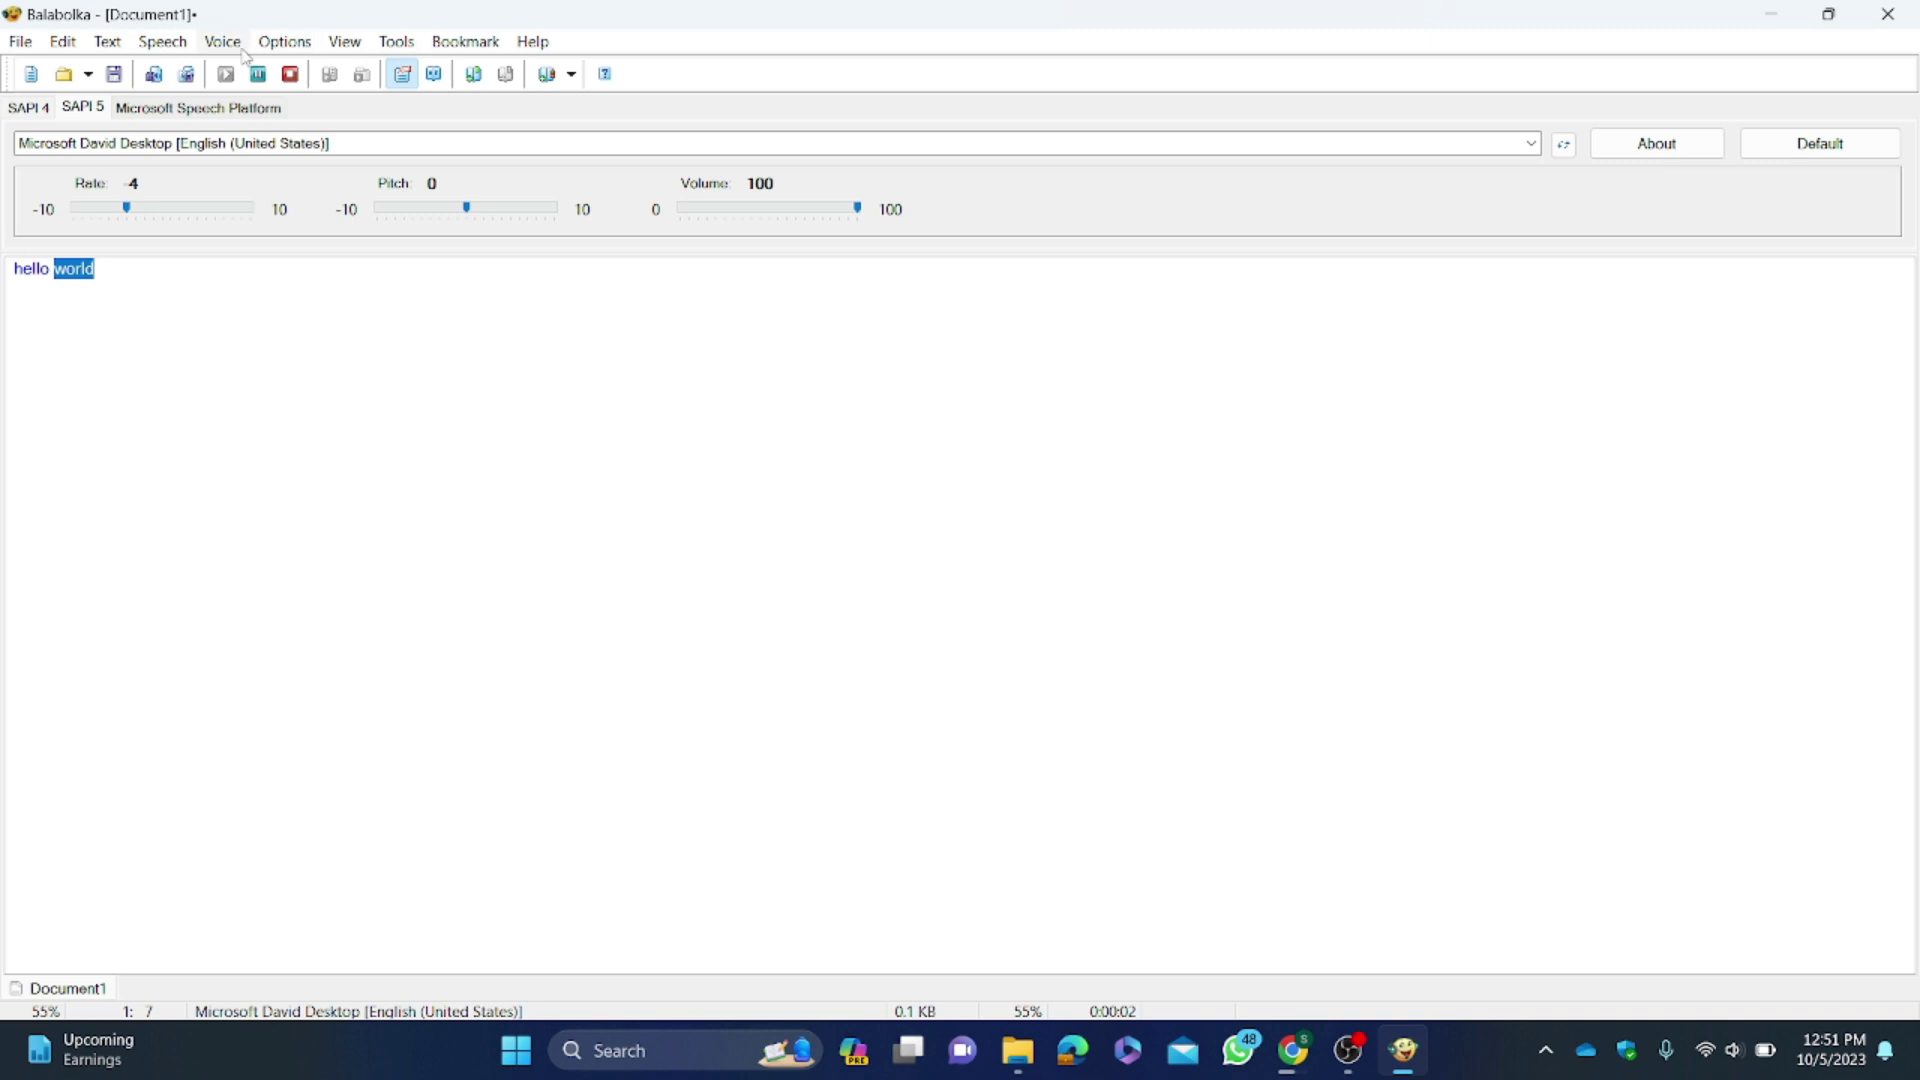
Step: Switch back to Microsoft Zira Desktop and read the text at rate 5
{"action": "left_click", "coordinate": [223, 42]}
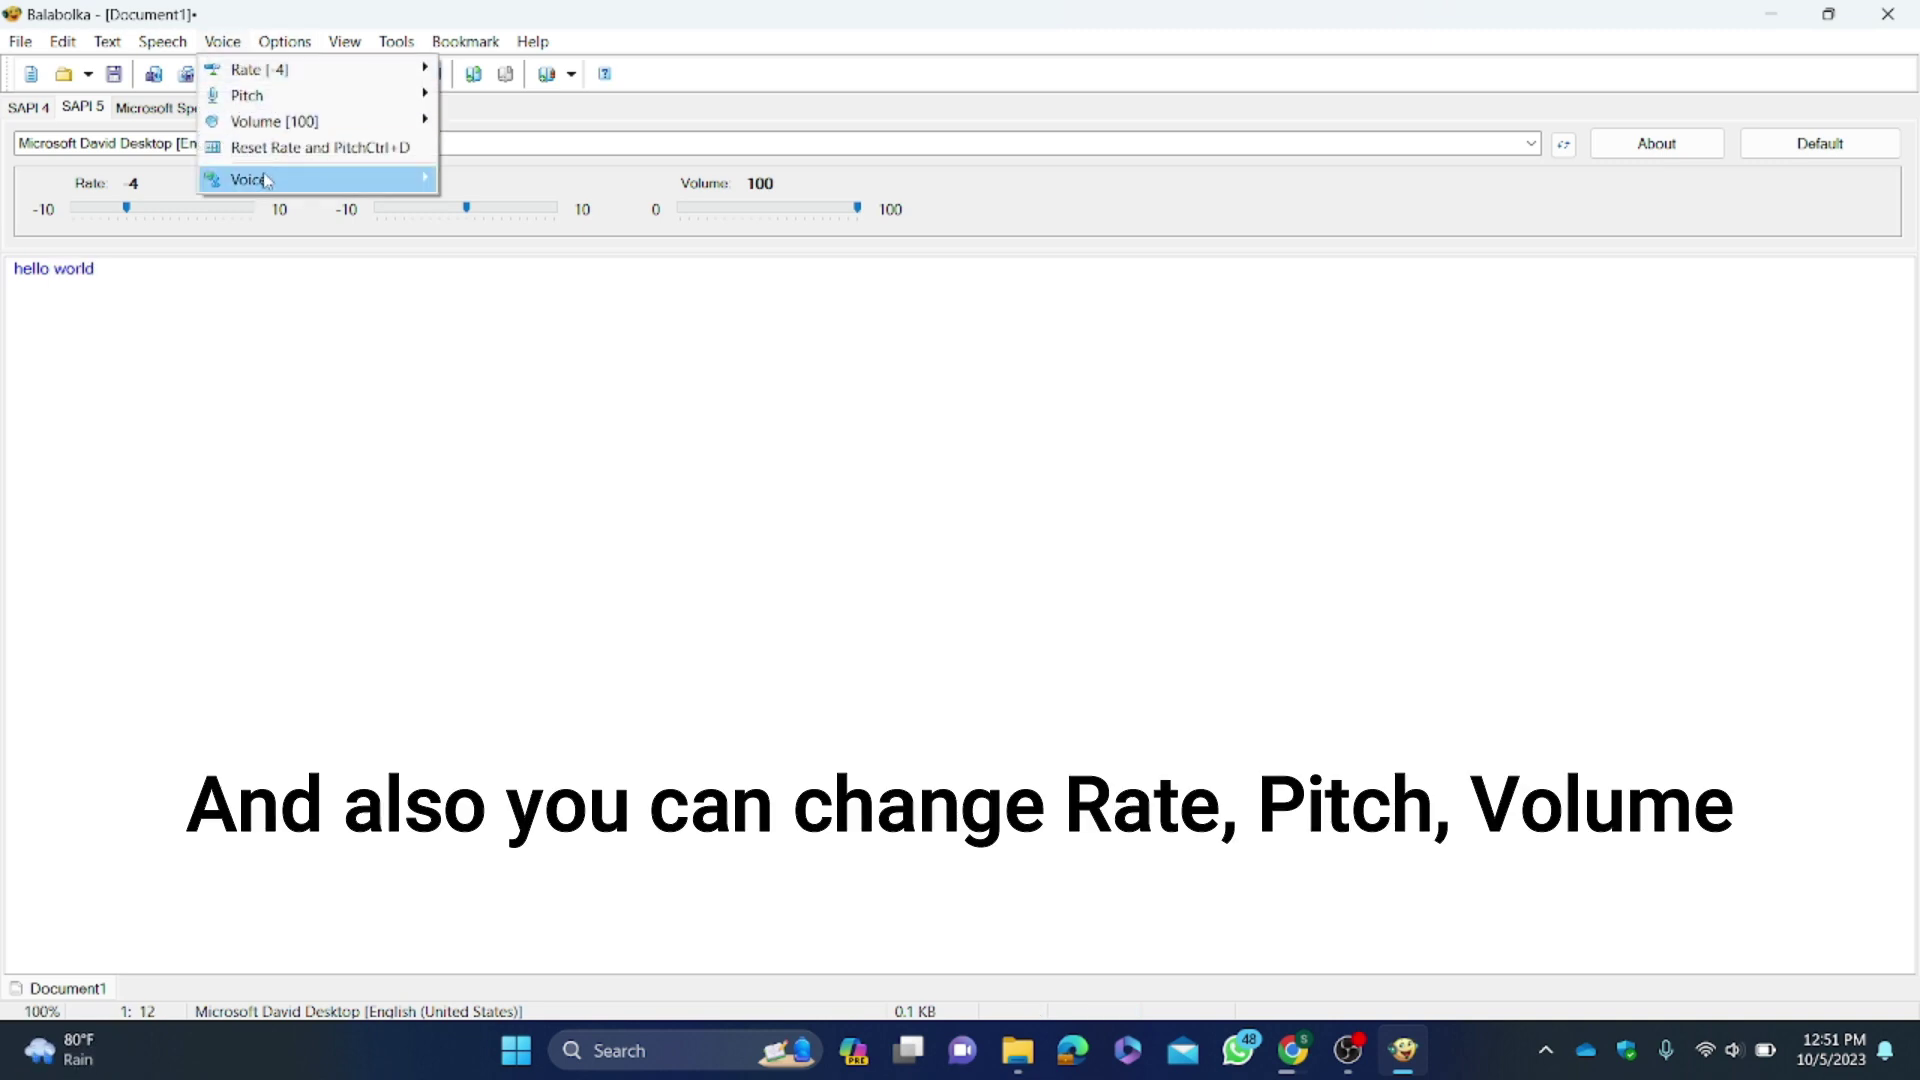
{"action": "mouse_move", "coordinate": [262, 180]}
{"action": "left_click", "coordinate": [462, 206]}
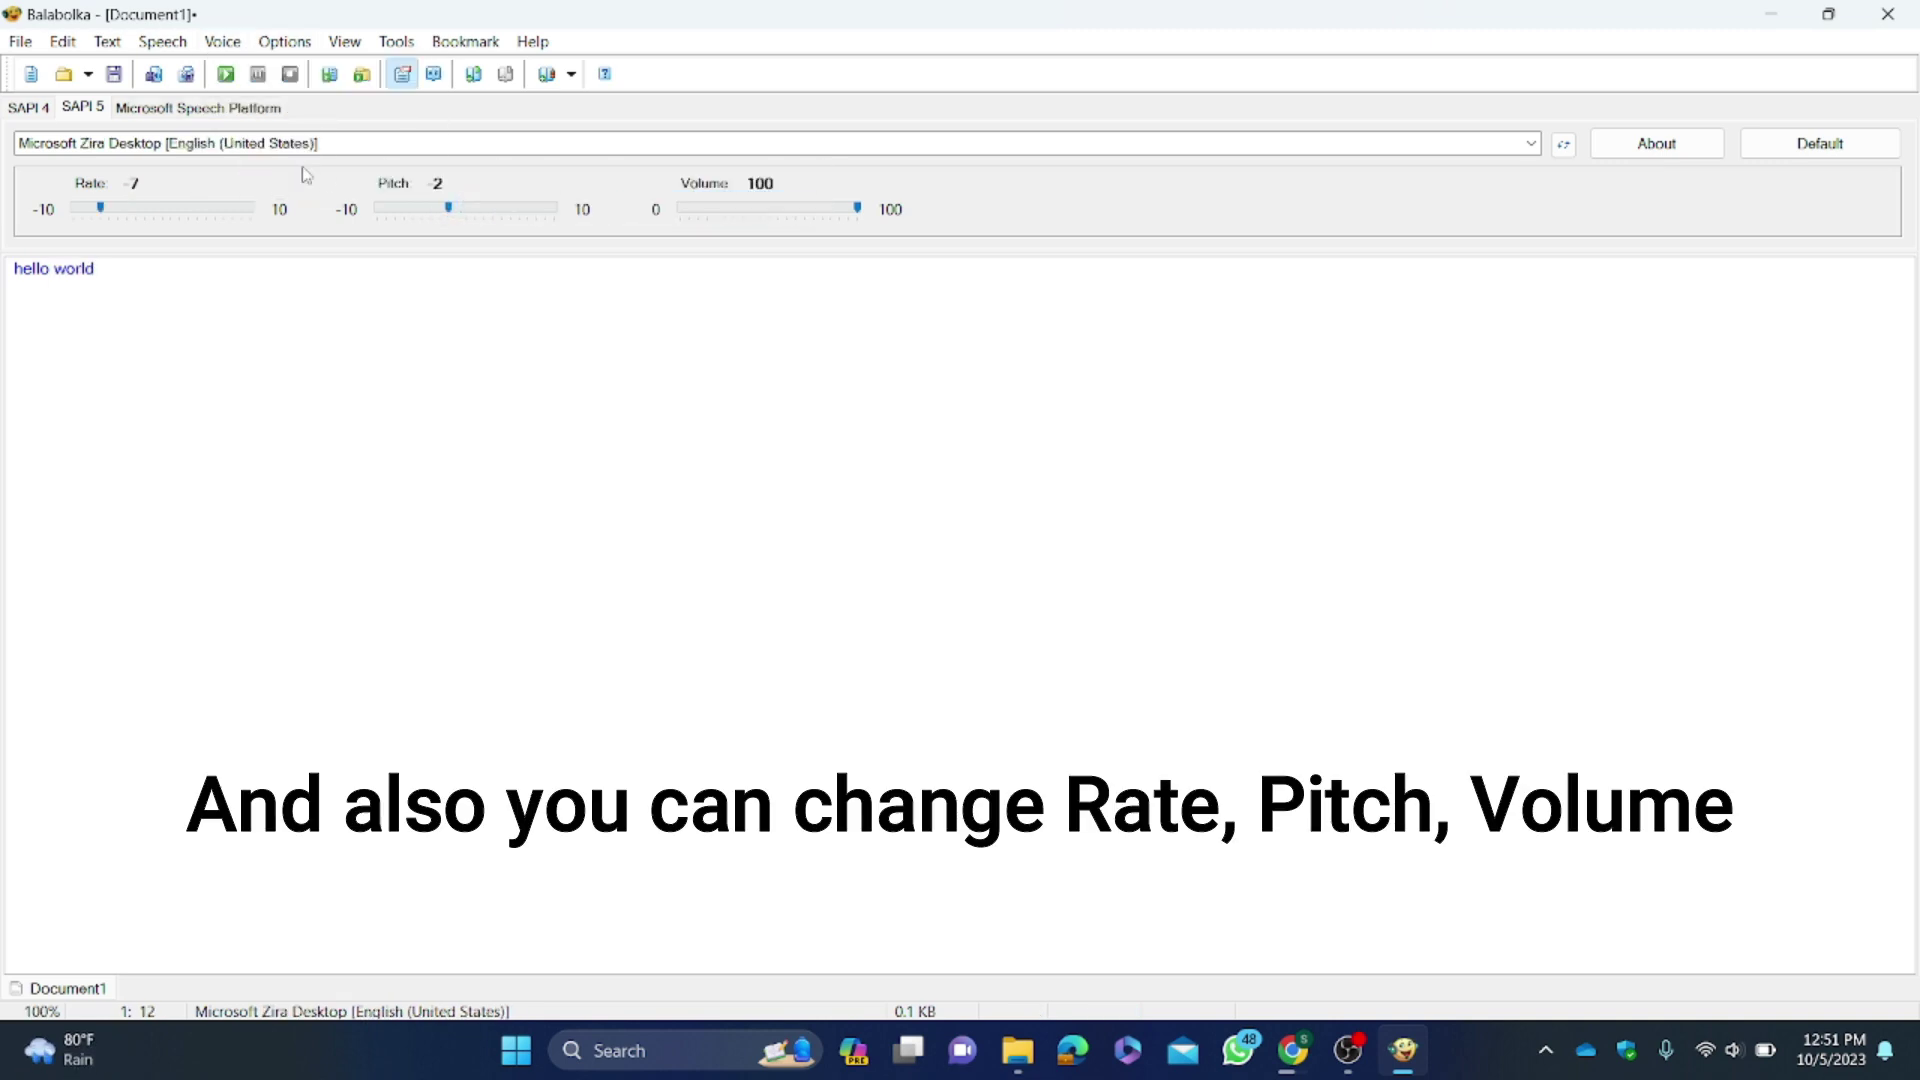
{"action": "left_click_drag", "start_coordinate": [104, 212], "coordinate": [206, 212]}
{"action": "left_click", "coordinate": [225, 74]}
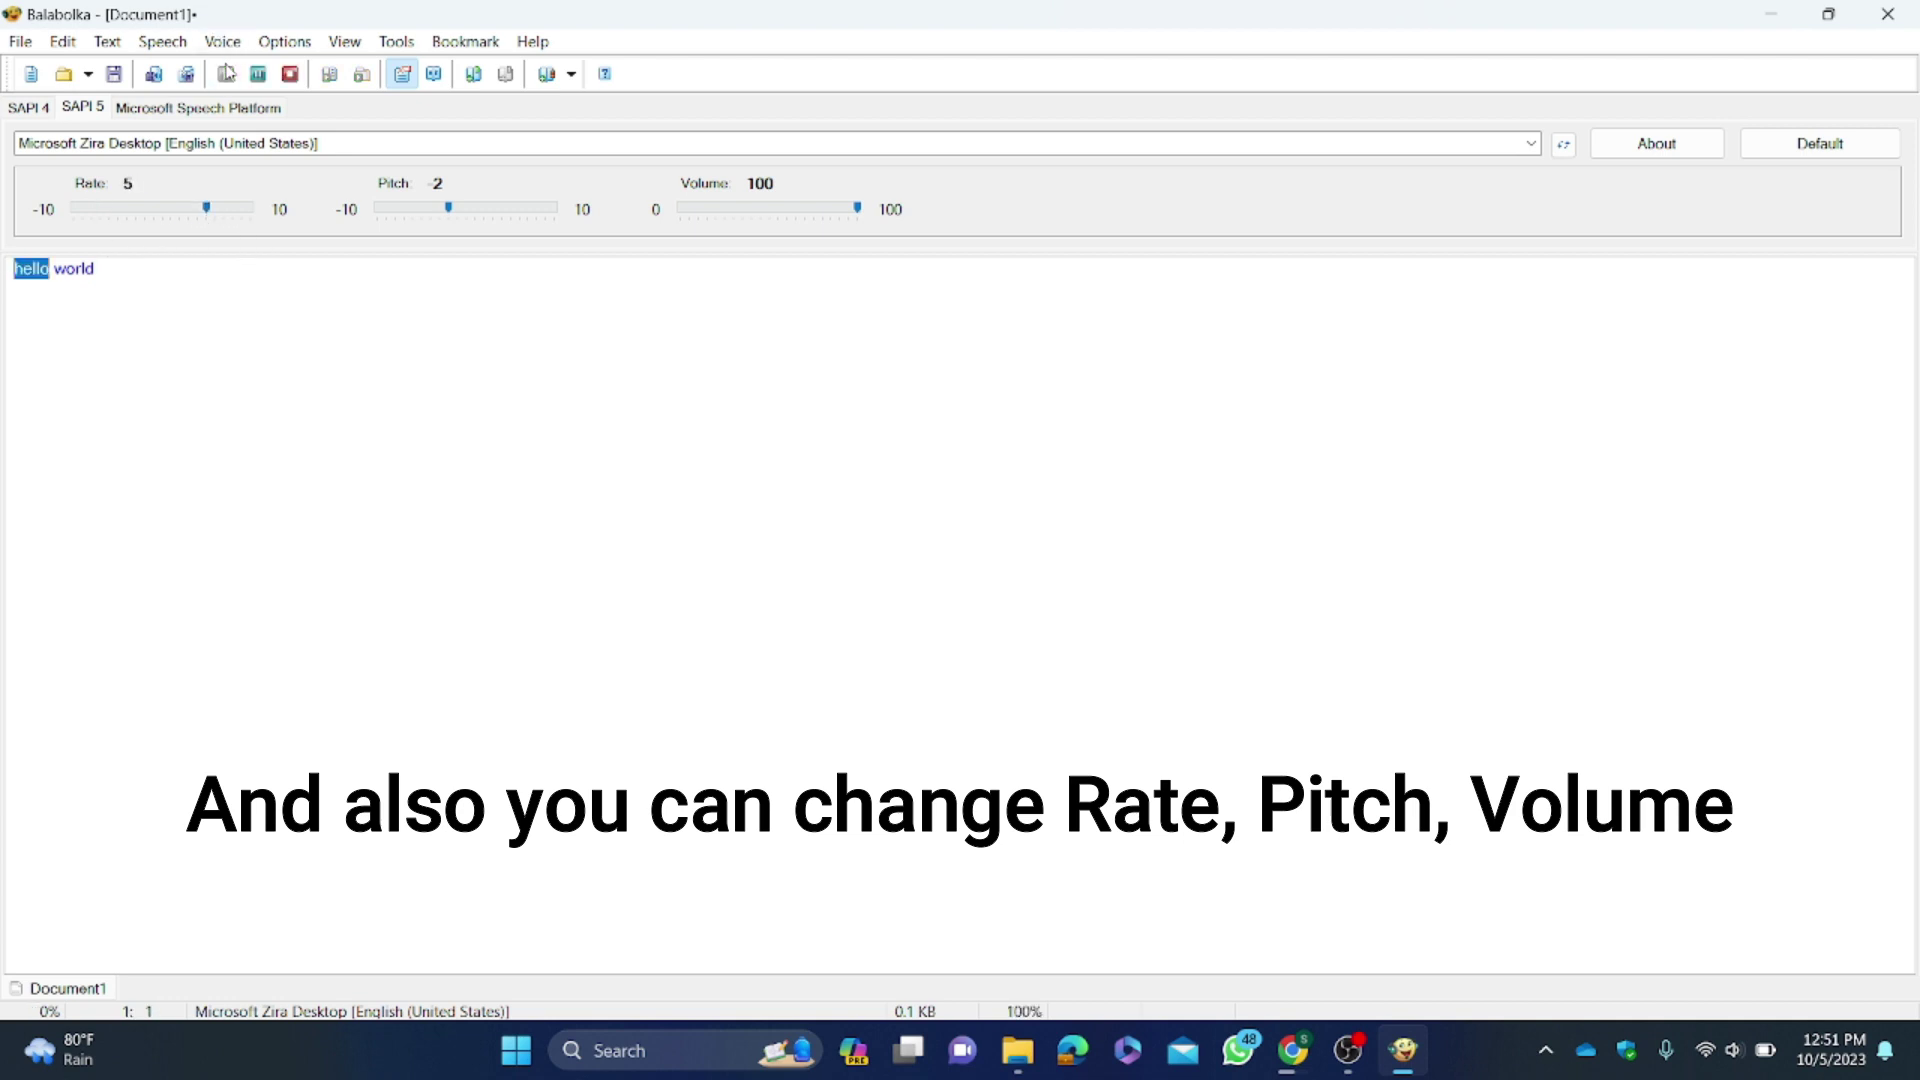
Step: Replay hello world with pitch lowered to -5 and rate reset to 0
{"action": "left_click_drag", "start_coordinate": [455, 222], "coordinate": [421, 212]}
{"action": "mouse_move", "coordinate": [209, 214]}
{"action": "left_click_drag", "start_coordinate": [207, 212], "coordinate": [165, 212]}
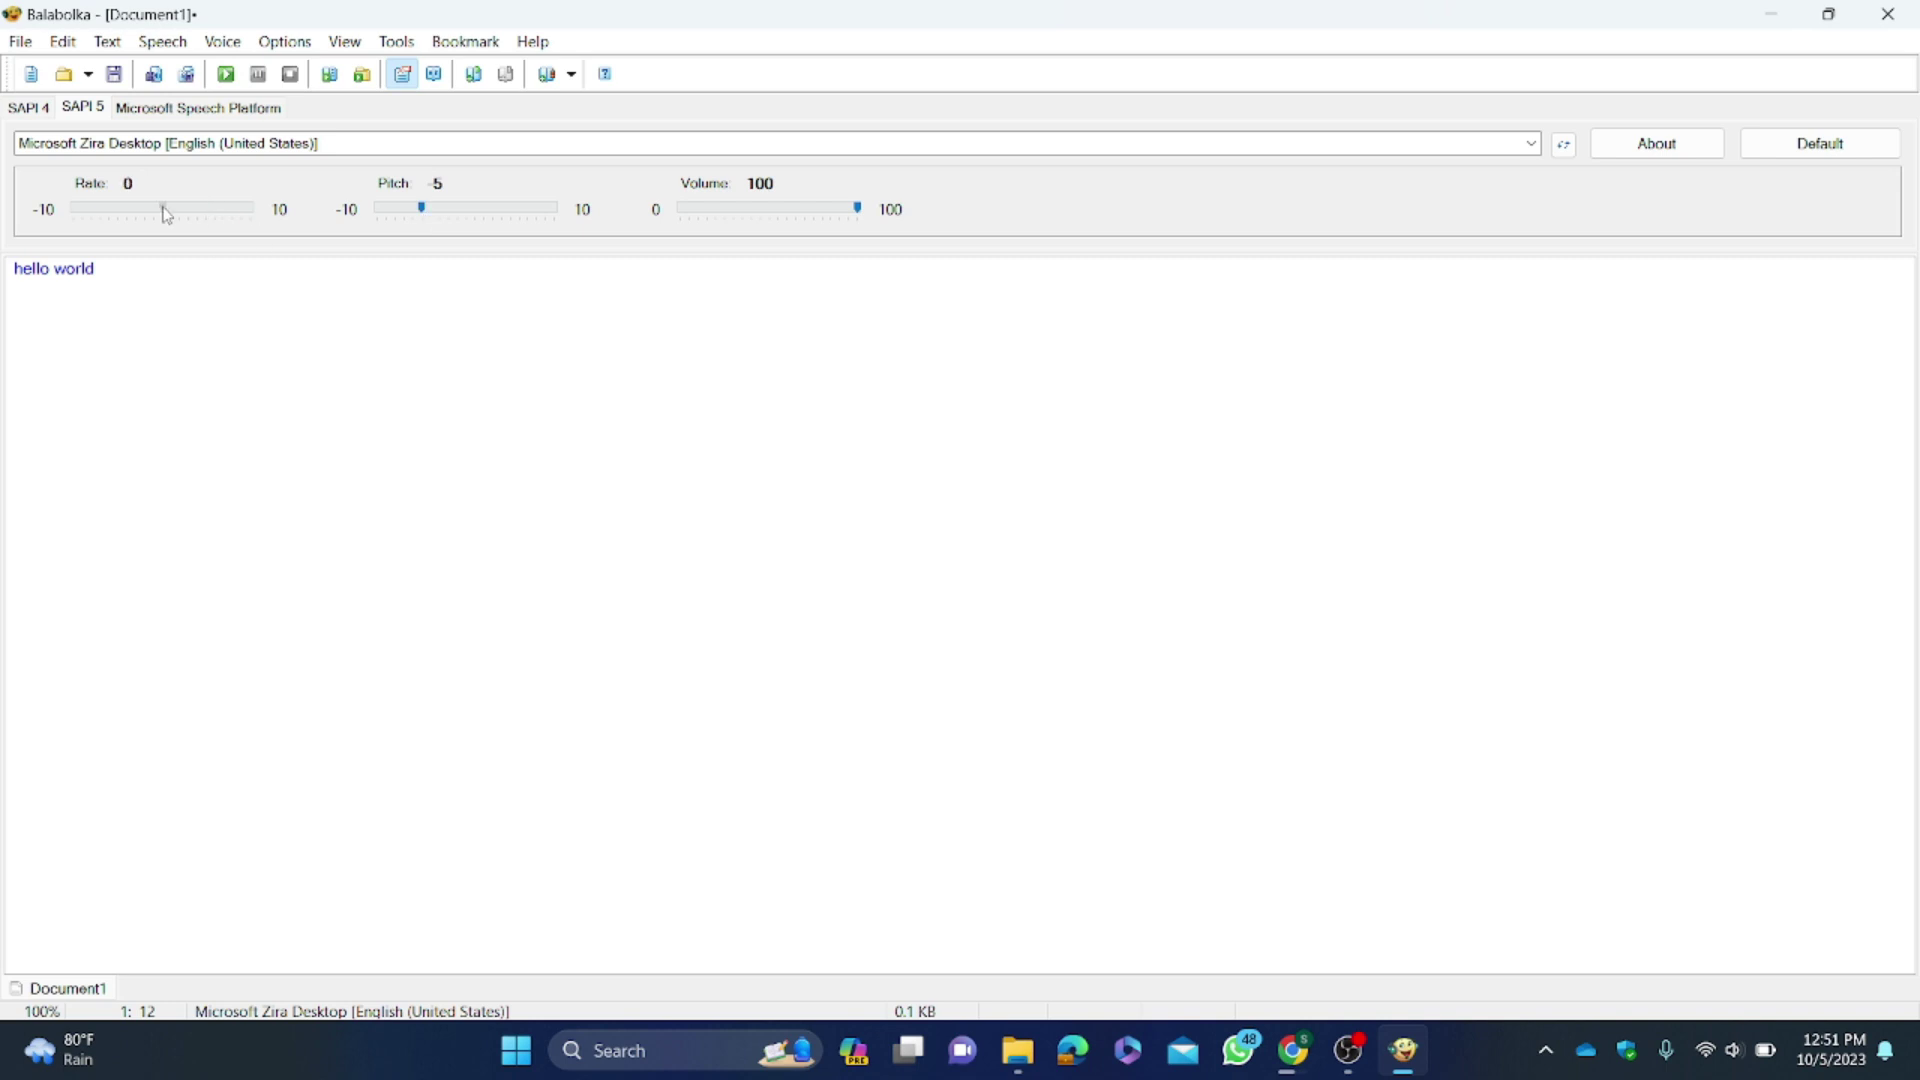
{"action": "left_click", "coordinate": [226, 74]}
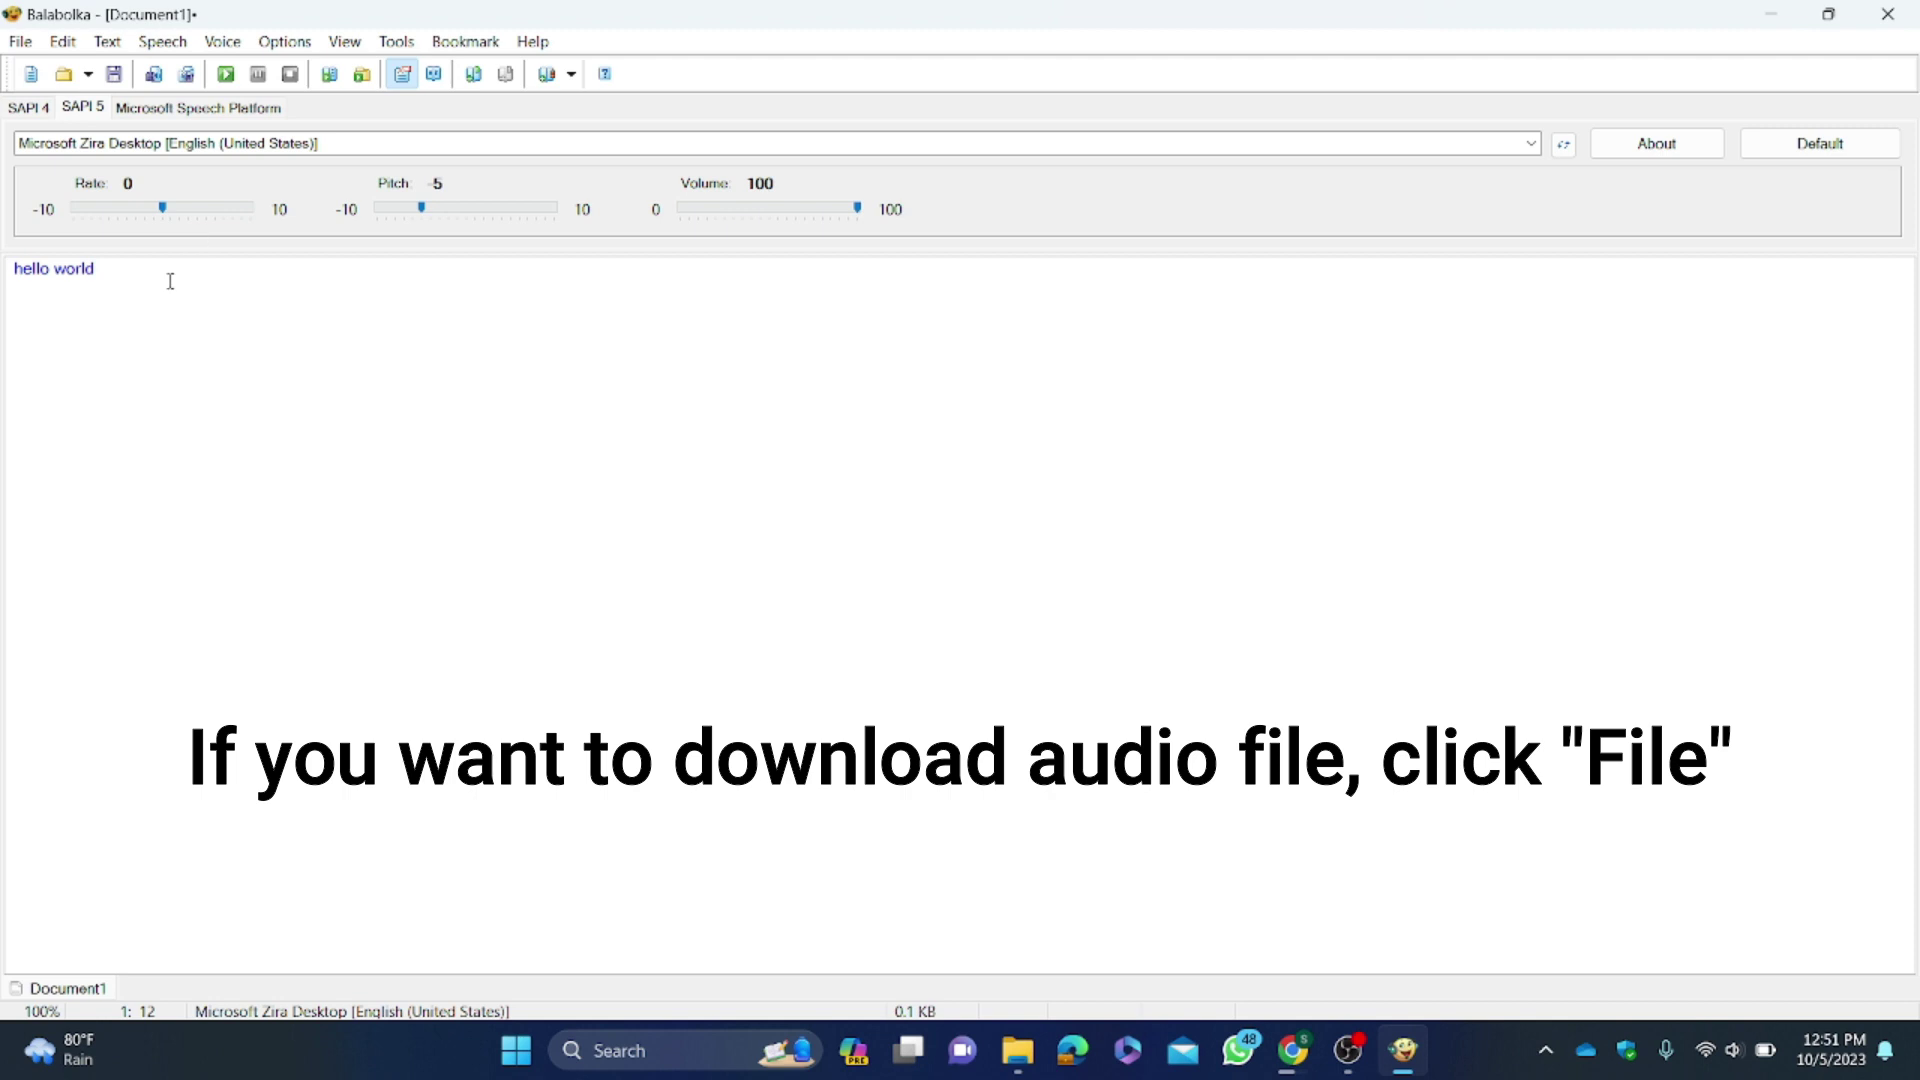
Step: Save the text as a Wave audio file named 'hello world' in Downloads
{"action": "left_click", "coordinate": [20, 45]}
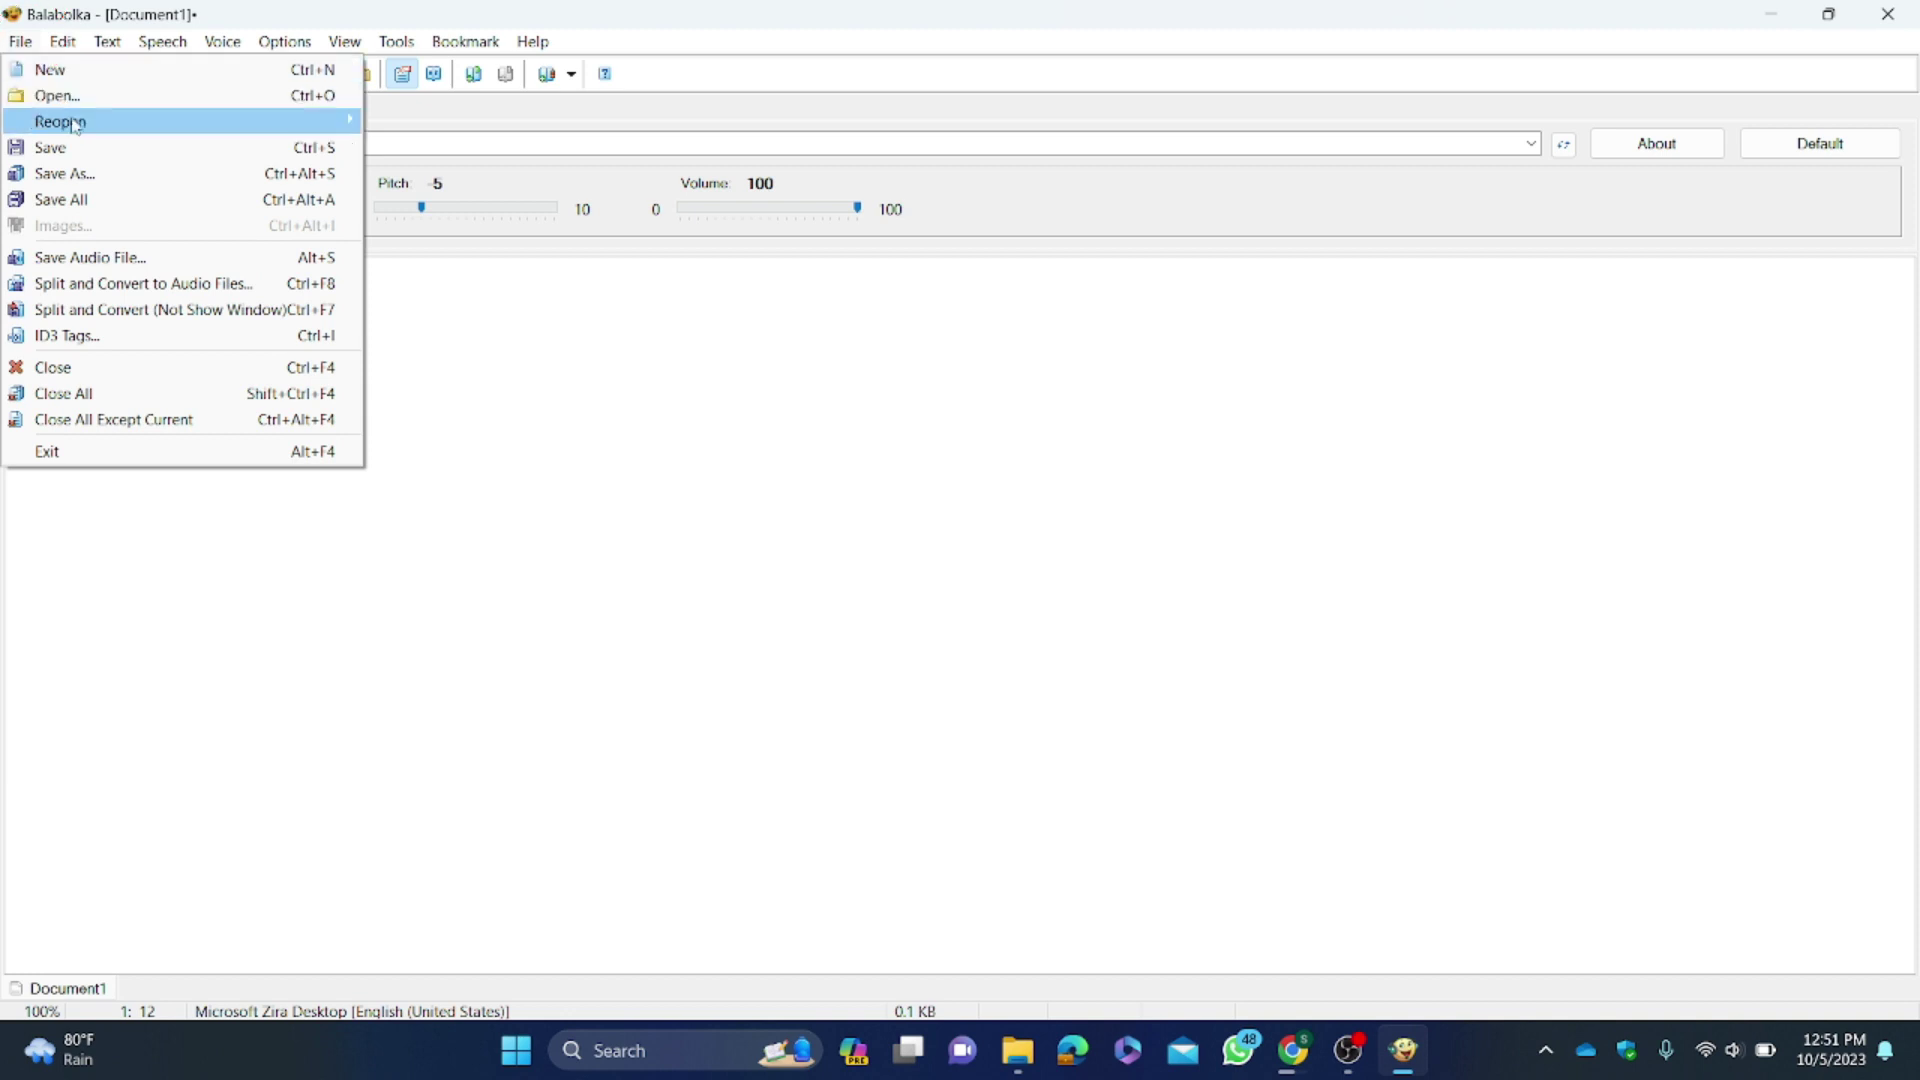
{"action": "left_click", "coordinate": [128, 258]}
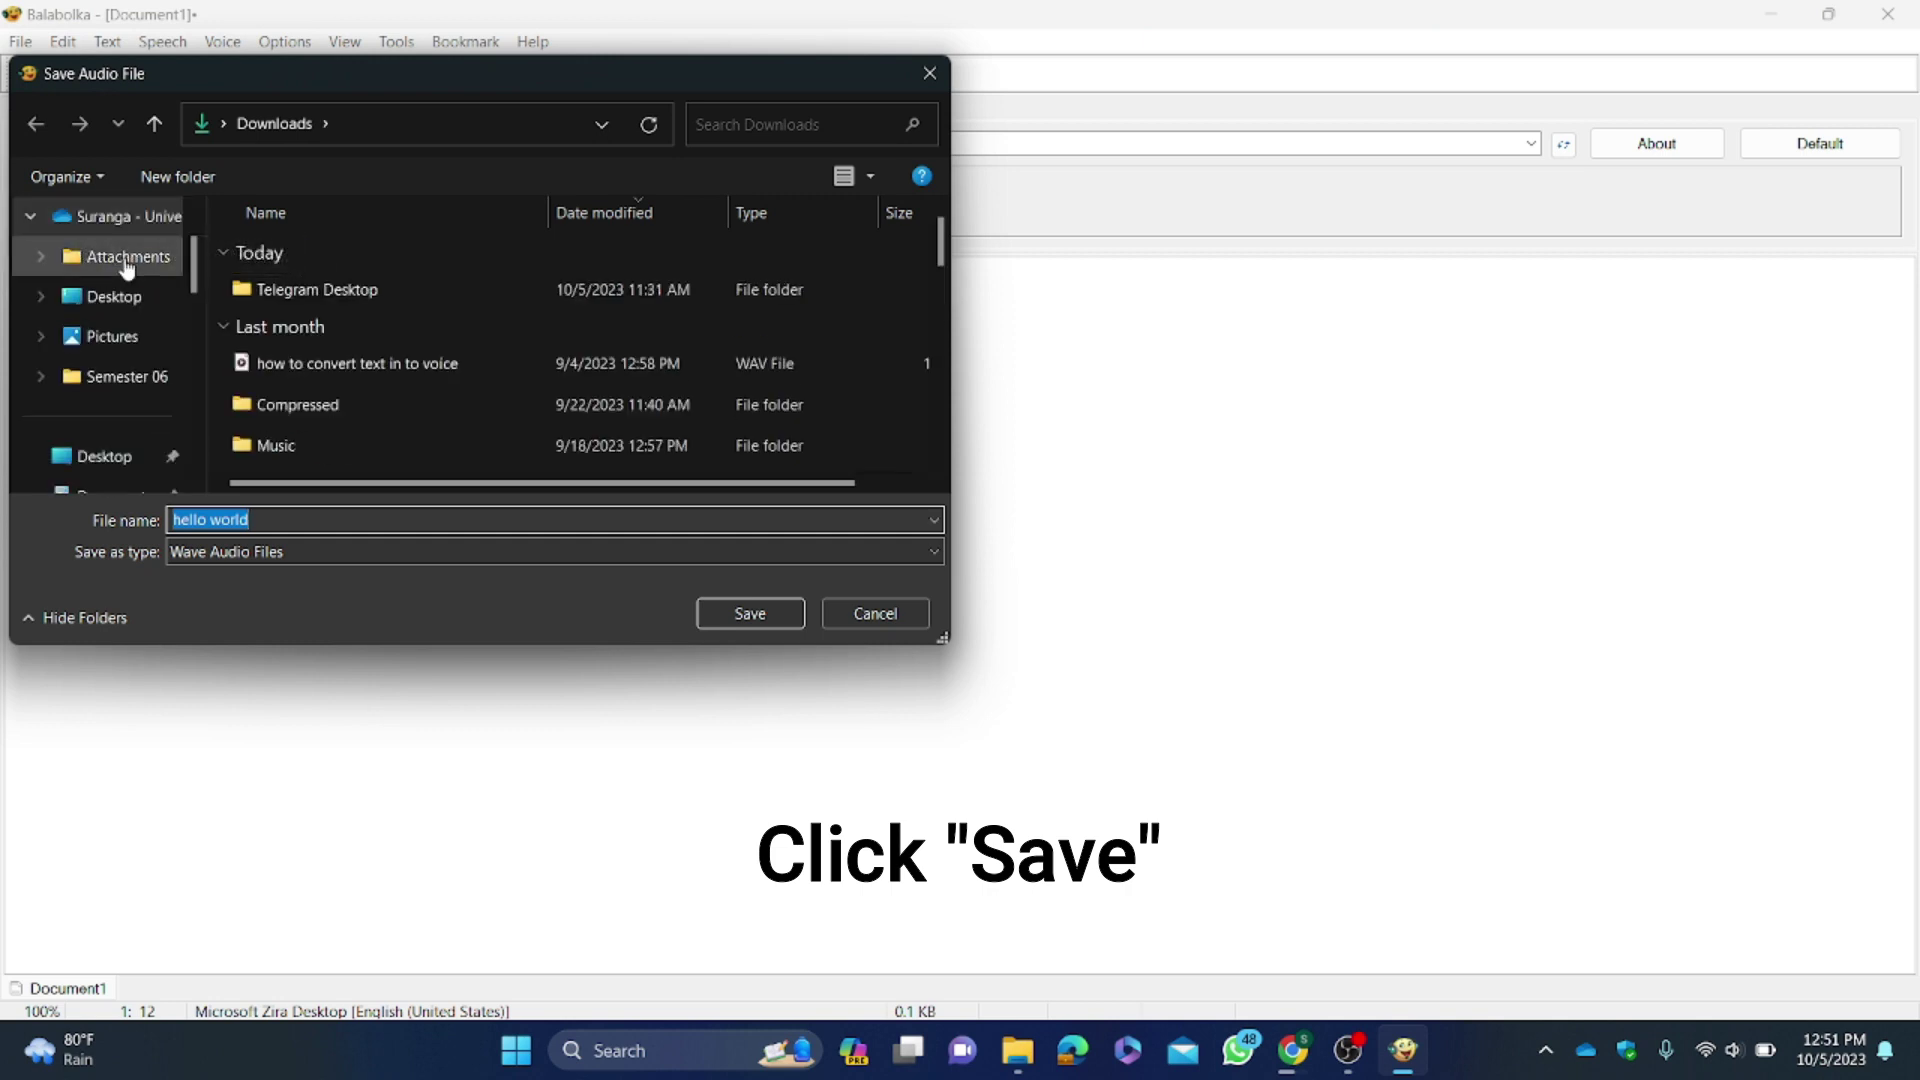
{"action": "left_click", "coordinate": [750, 614]}
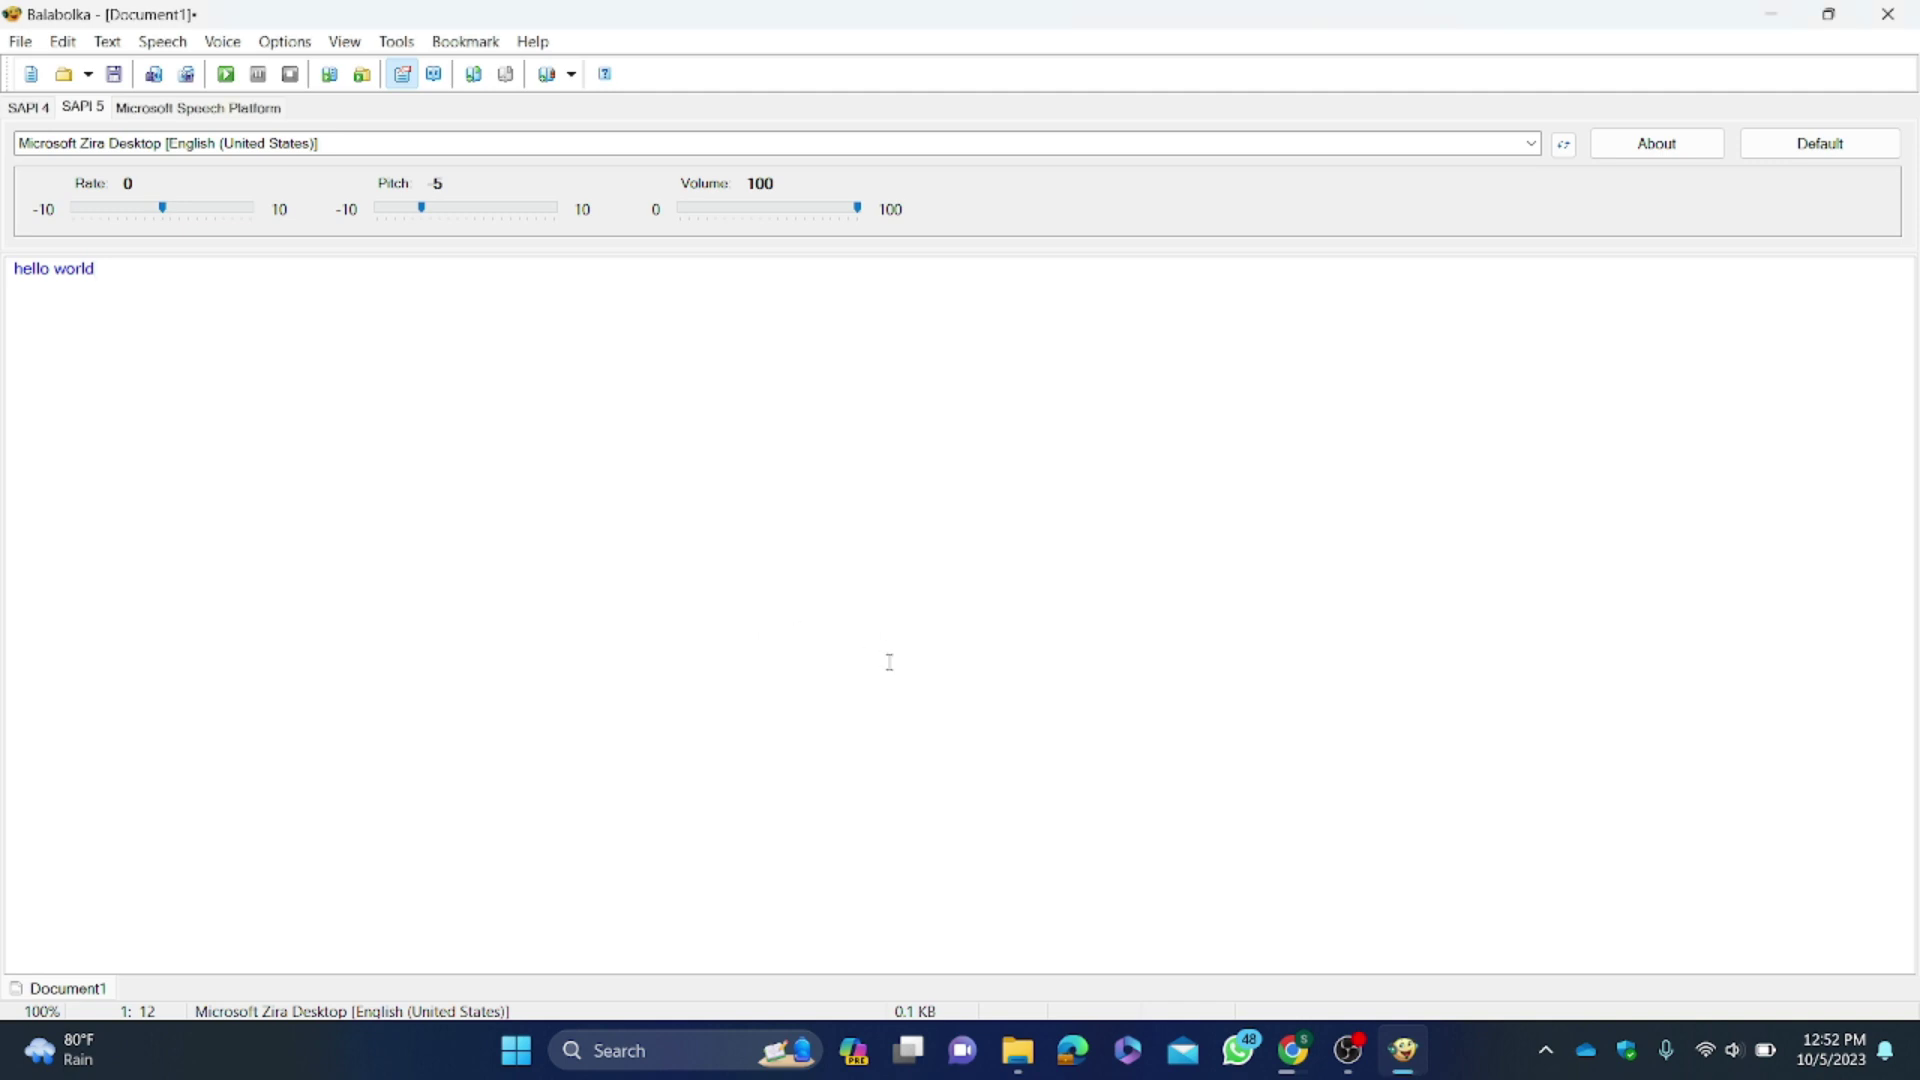
Step: Play the hello world WAV from Downloads in Media Player, then close the player
{"action": "left_click", "coordinate": [1650, 940]}
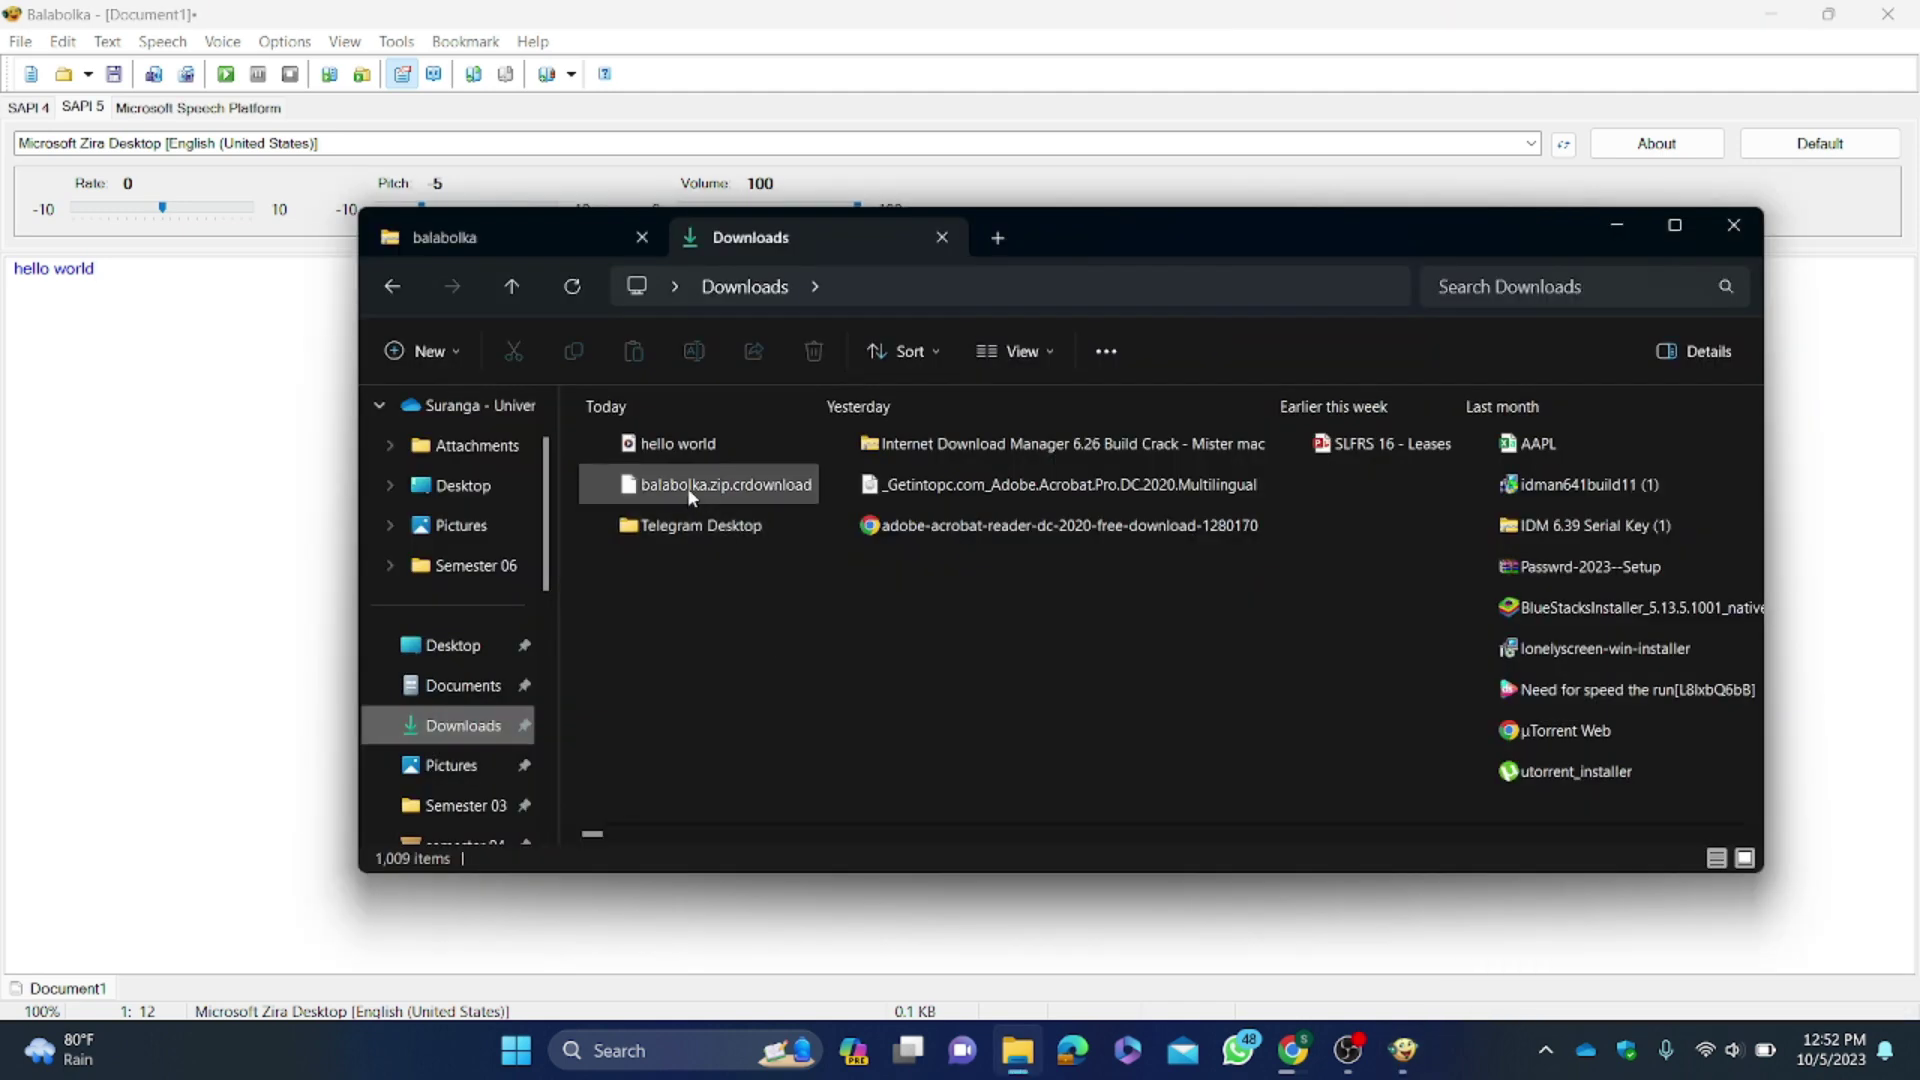
{"action": "double_click", "coordinate": [668, 446]}
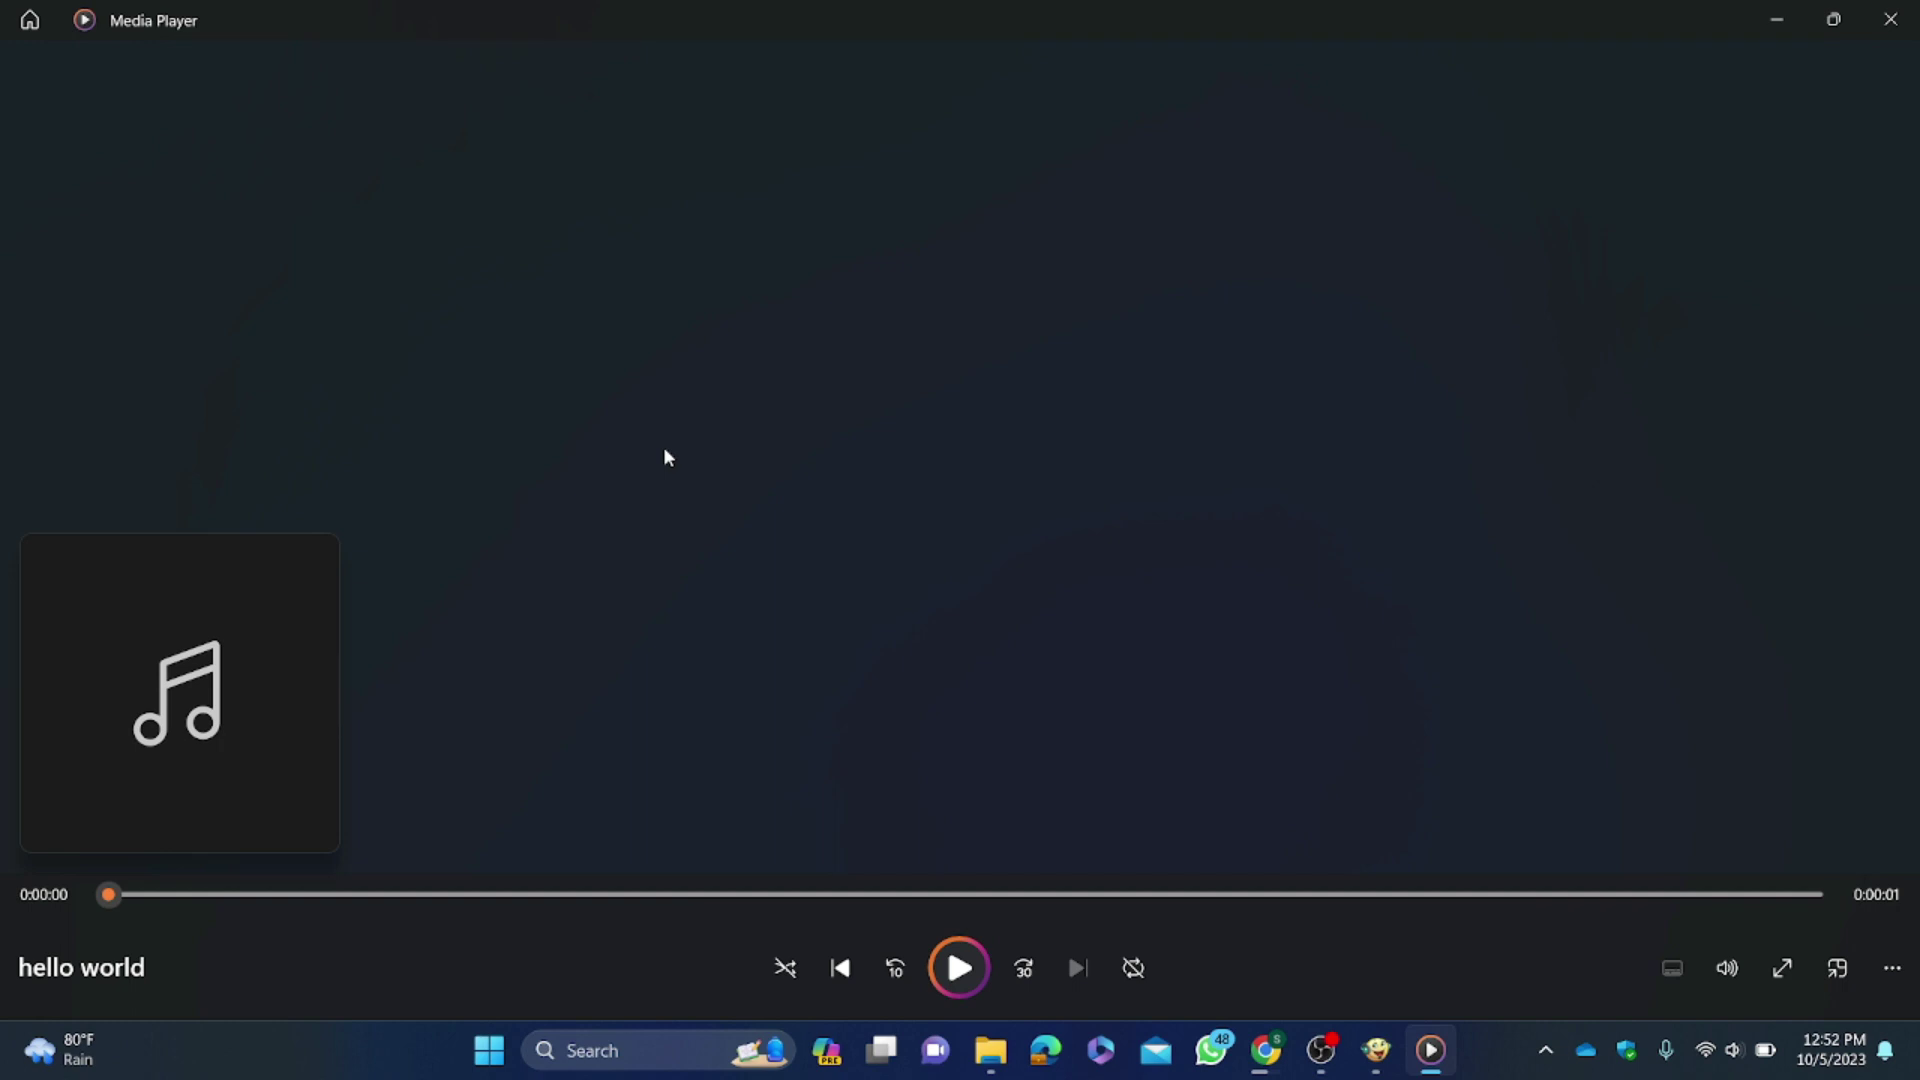
{"action": "key", "text": "alt+F4"}
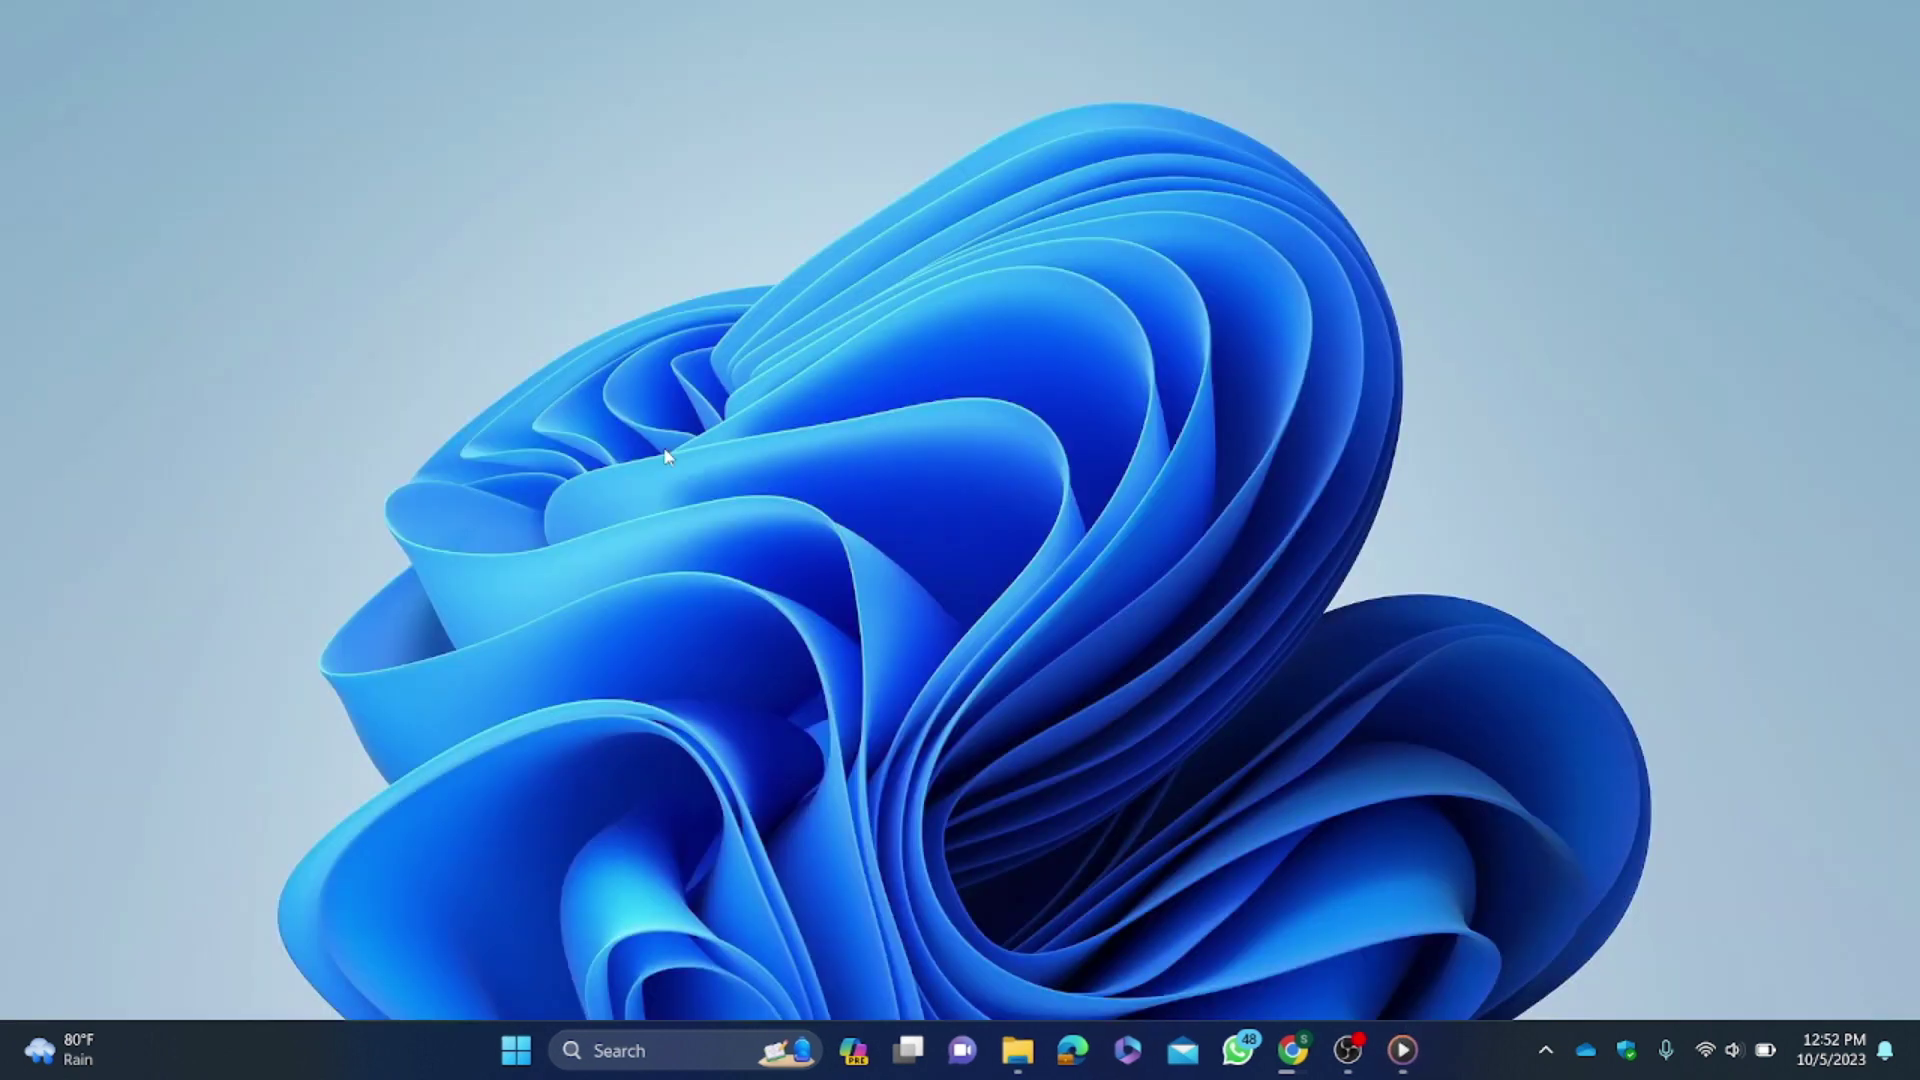